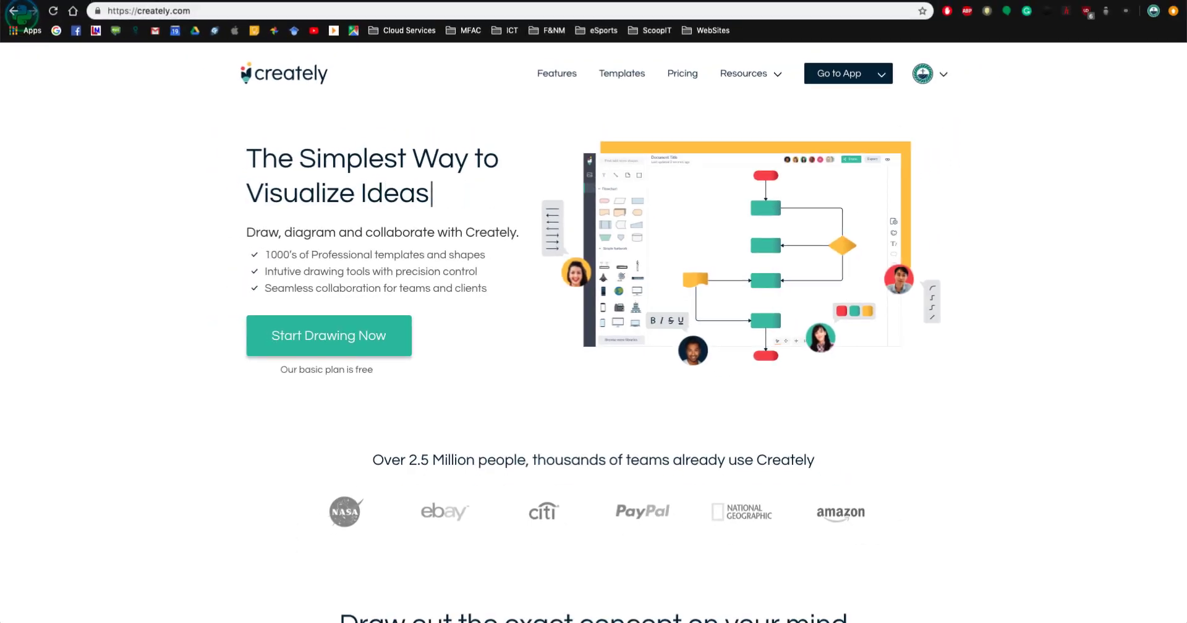
# Step: Create a new diagram from the Flowchart type and name the document "Flowchartt"
pyautogui.click(678, 74)
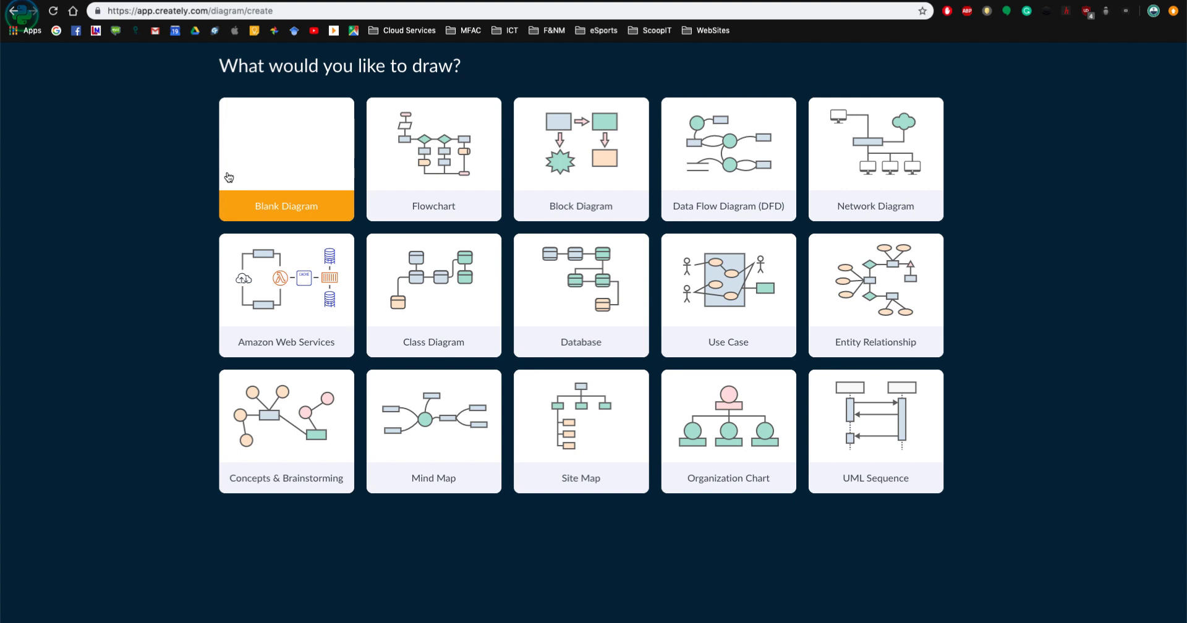
pyautogui.click(415, 149)
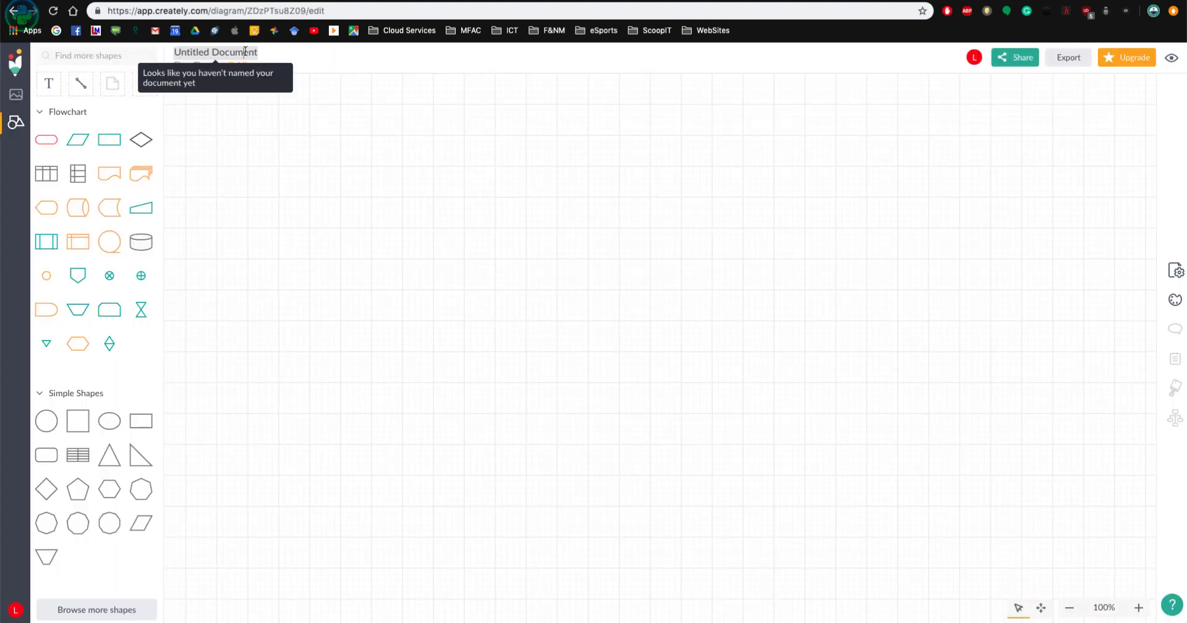
pyautogui.moveTo(254, 53); pyautogui.dragTo(142, 50)
pyautogui.write('Flowchartt')
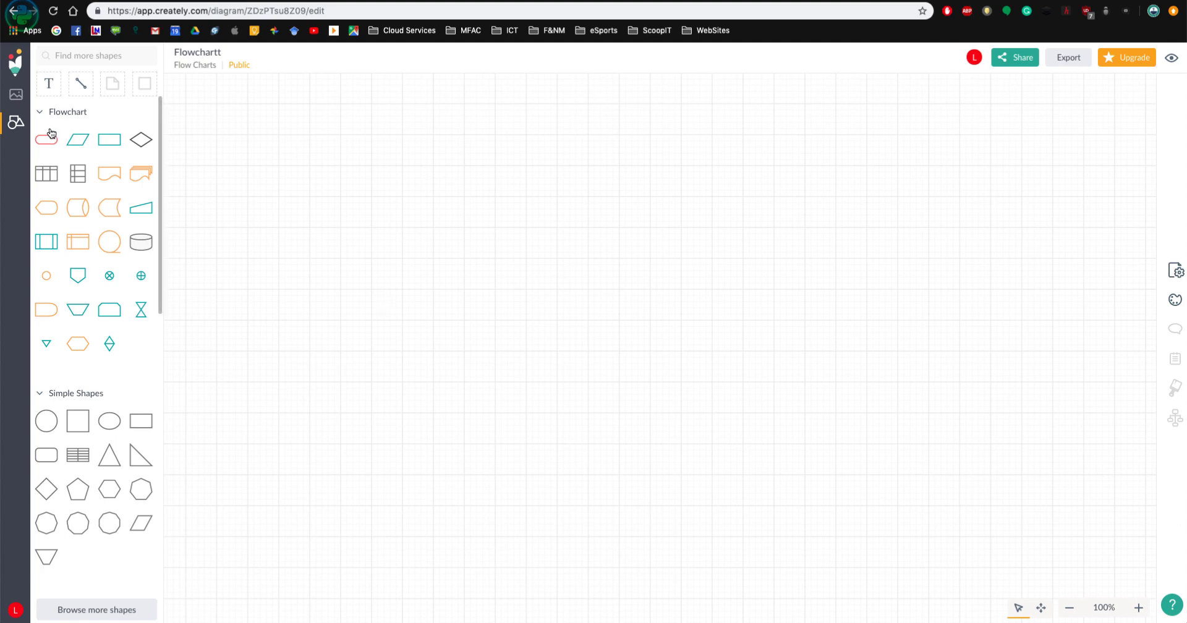
# Step: Add a start terminator near the canvas's upper left, label it "Start/Begin/ Begin Counter" and widen it to fit the text
pyautogui.moveTo(46, 142)
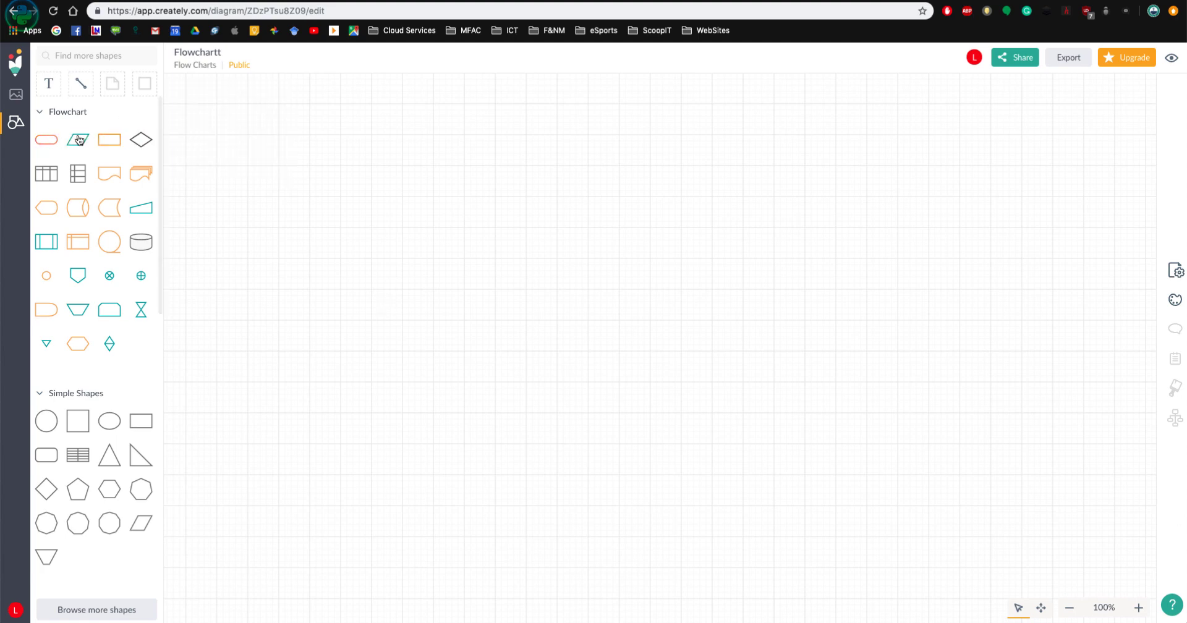
pyautogui.moveTo(47, 140); pyautogui.dragTo(271, 133)
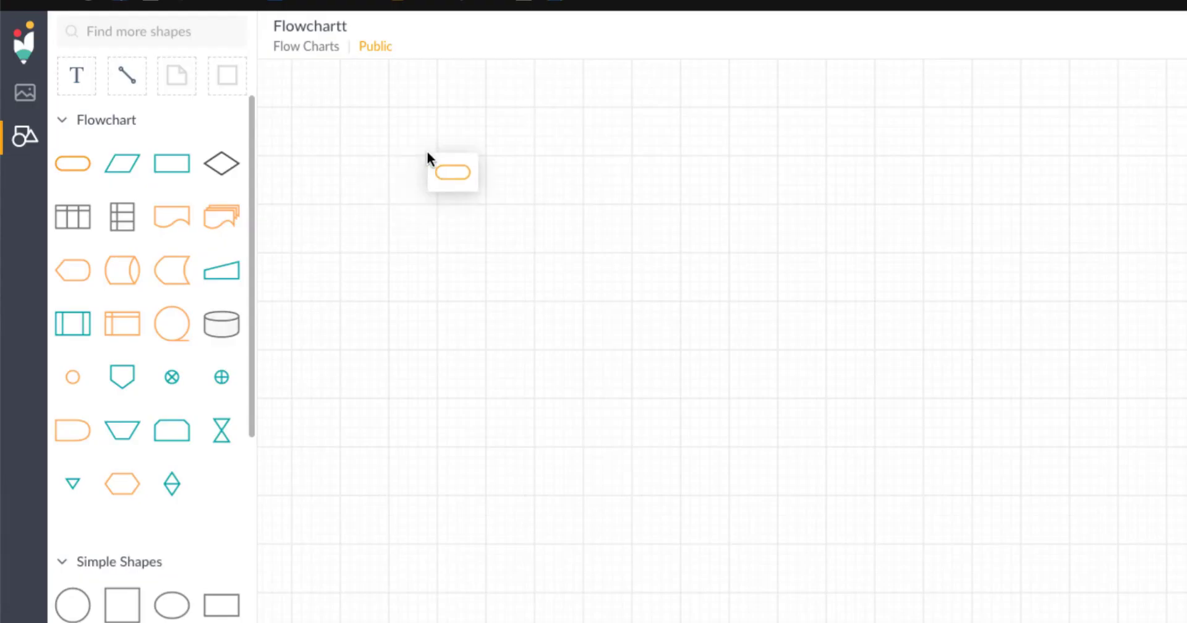
pyautogui.moveTo(427, 153); pyautogui.dragTo(430, 156)
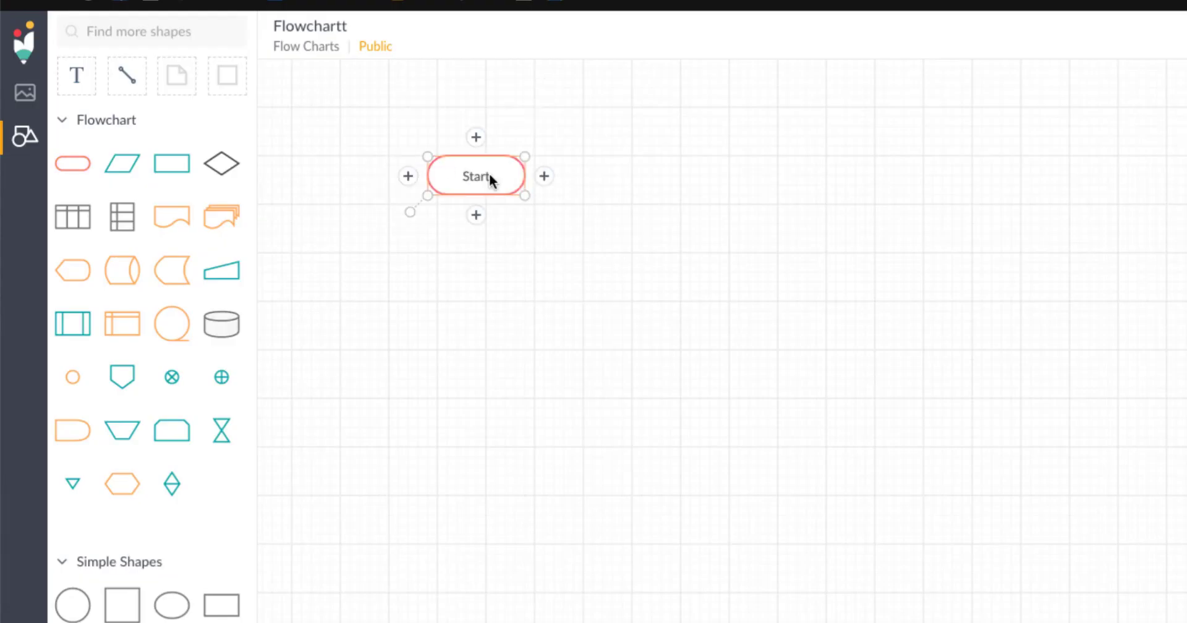
pyautogui.write('/Begin/')
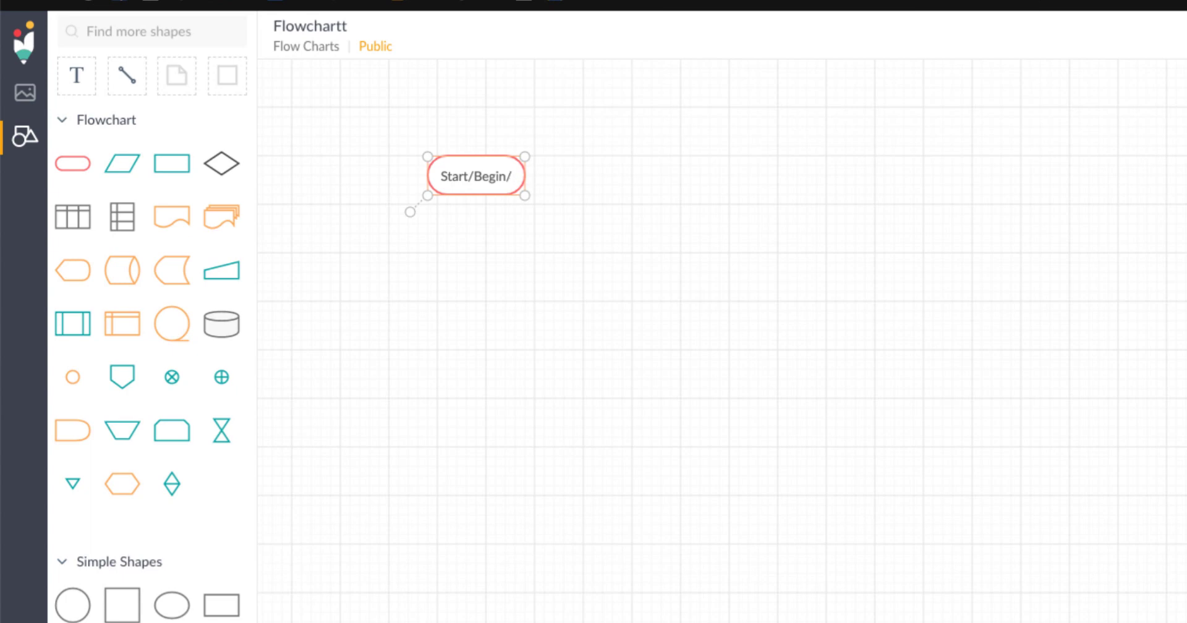
pyautogui.write('Begin')
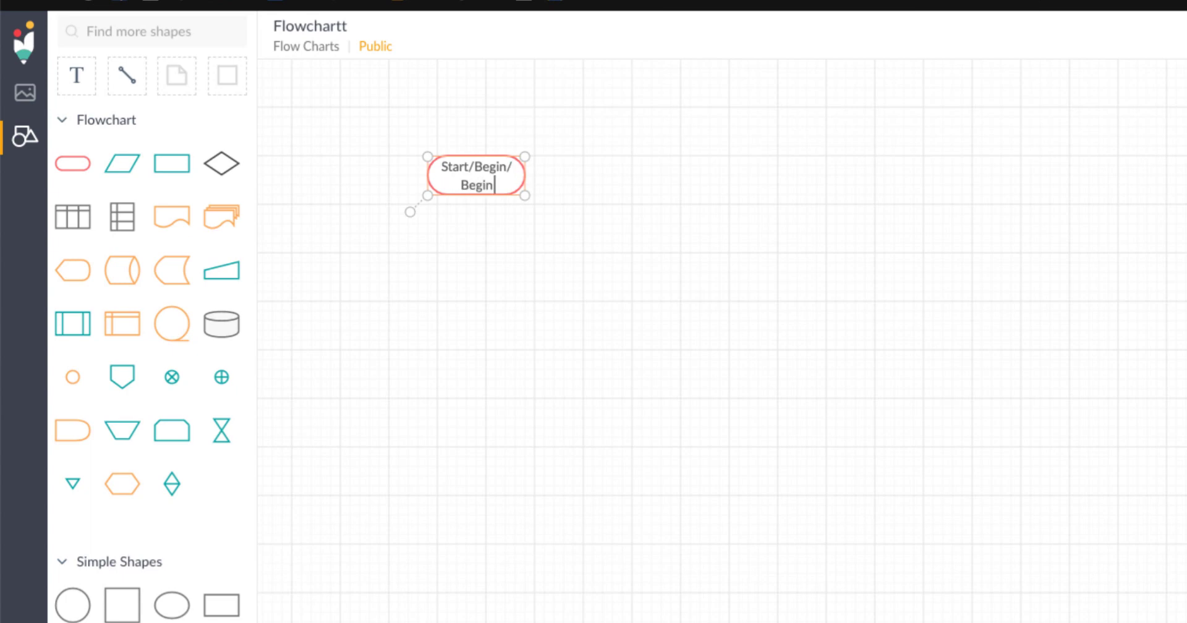
pyautogui.write(' Counter')
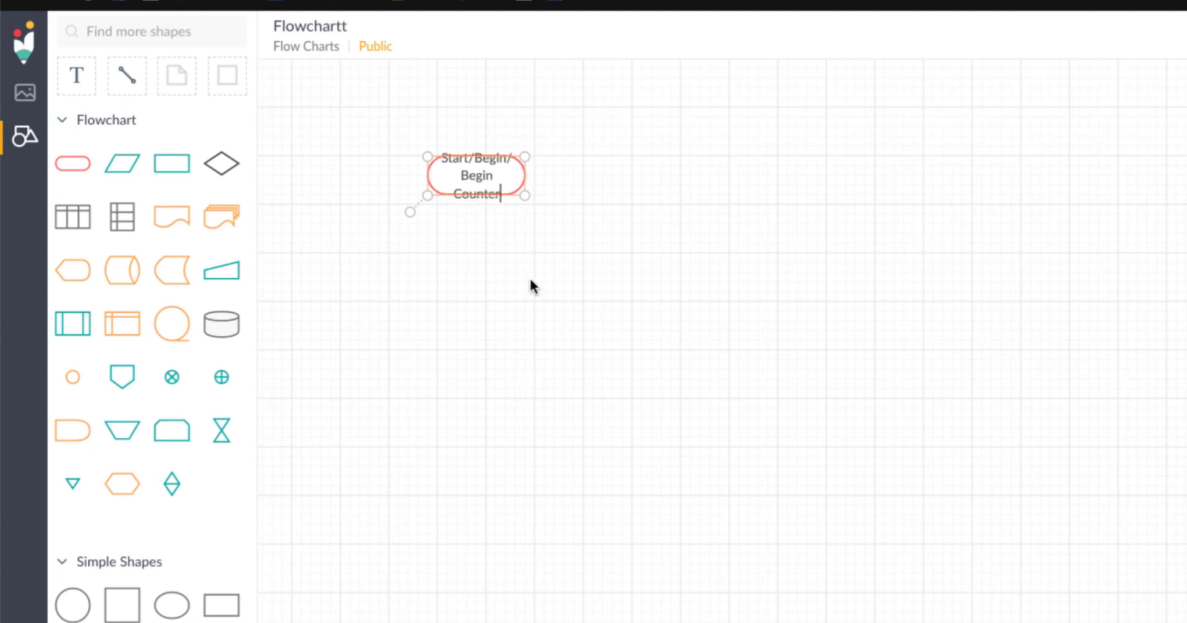
pyautogui.hscroll(-2, 310, 241)
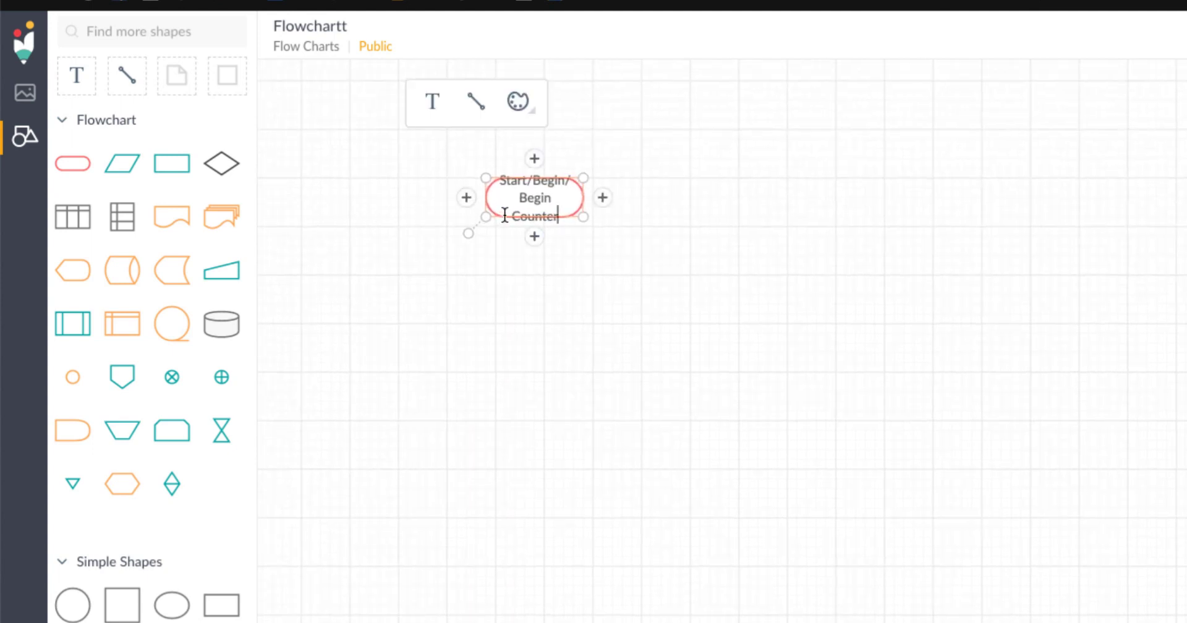
pyautogui.click(588, 218)
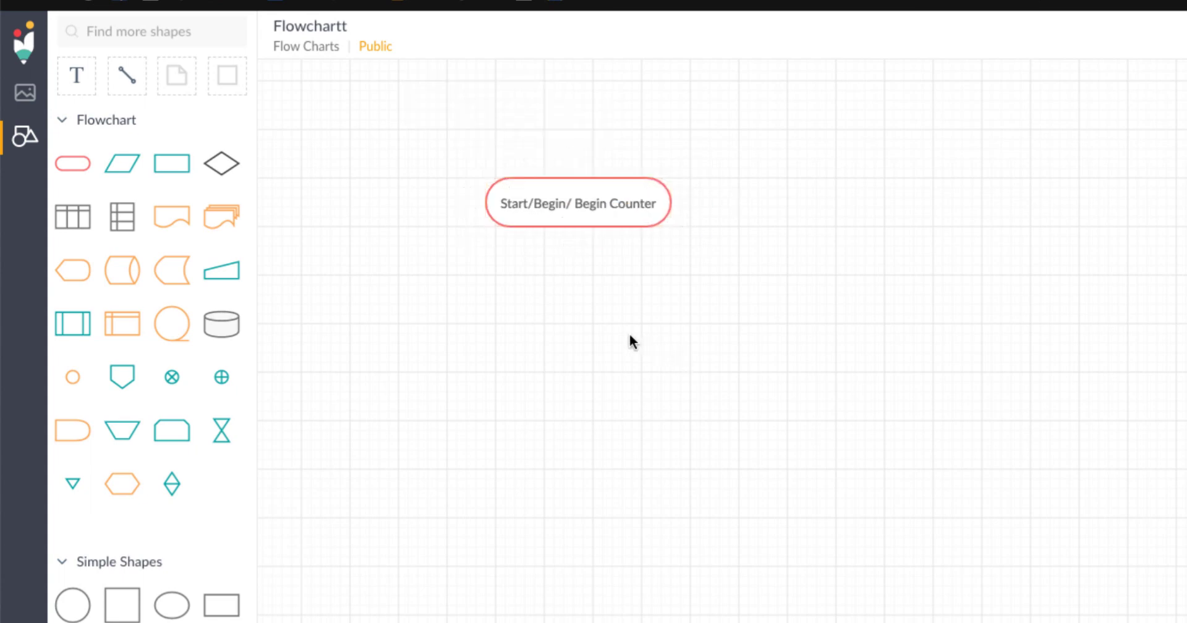
# Step: Add a second terminator labelled "End / End Counter", widen it and place it well below the start terminator
pyautogui.moveTo(70, 162); pyautogui.dragTo(538, 352)
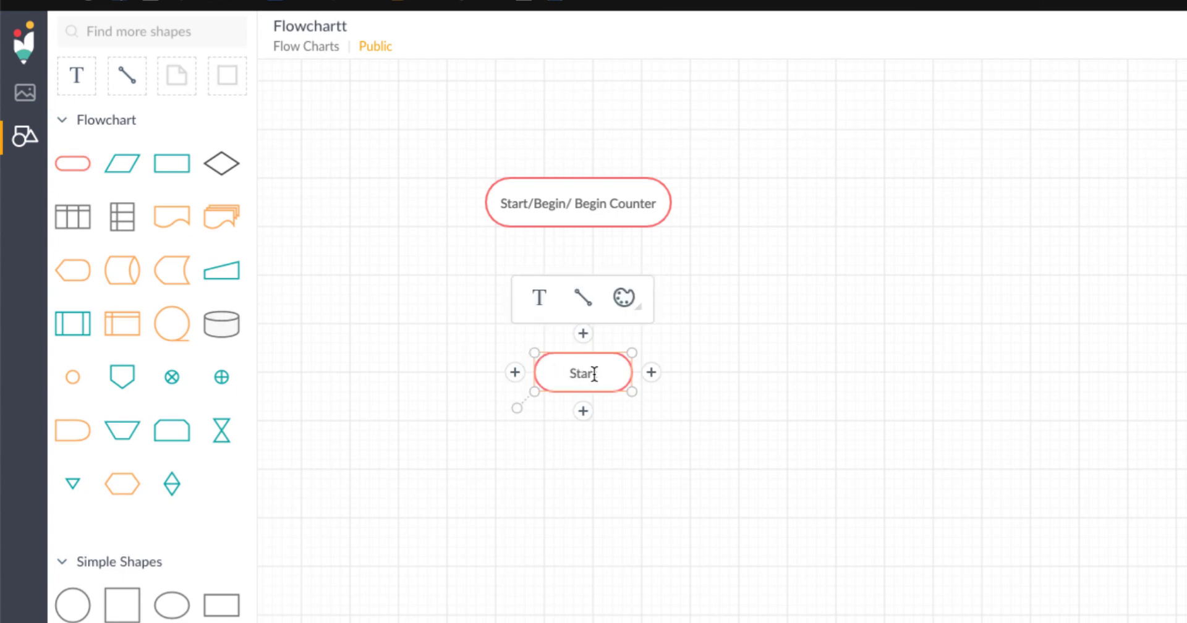
pyautogui.moveTo(597, 379); pyautogui.dragTo(561, 373)
pyautogui.doubleClick(561, 373)
pyautogui.write('End / End Counter')
pyautogui.click(643, 399)
pyautogui.moveTo(642, 399); pyautogui.dragTo(636, 593)
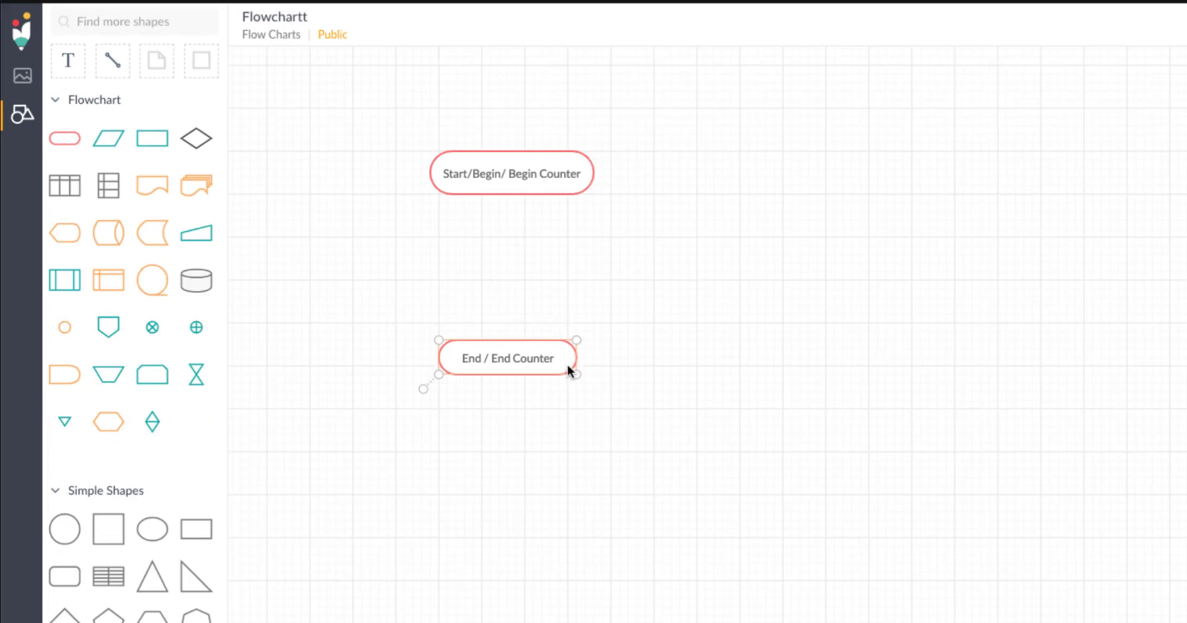
pyautogui.moveTo(564, 525); pyautogui.dragTo(564, 576)
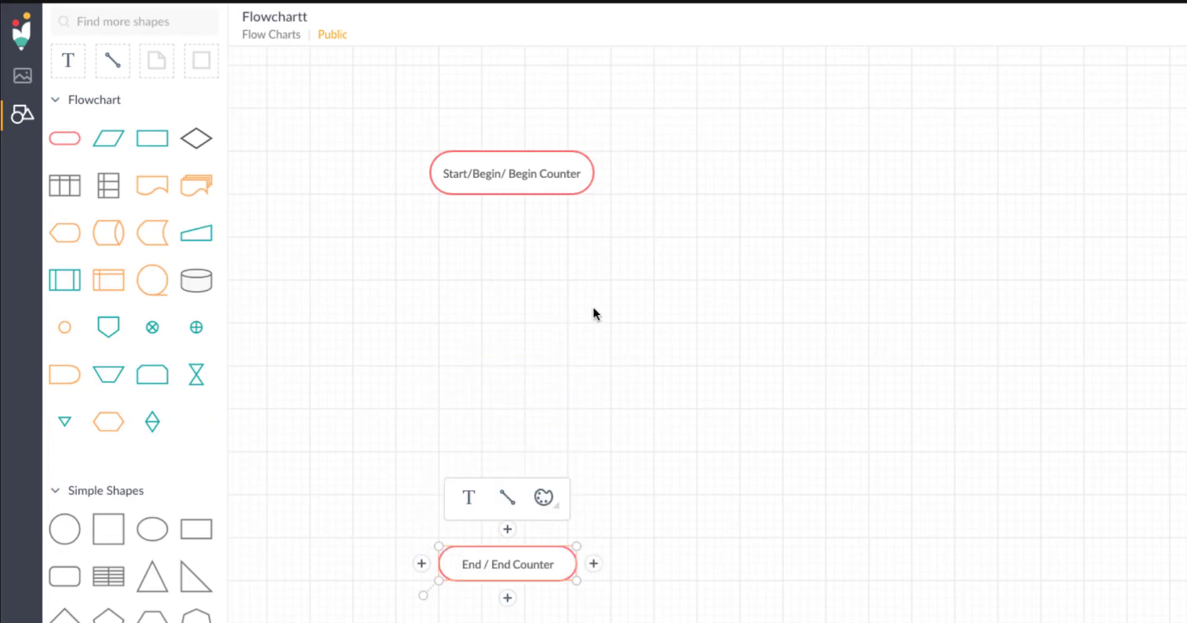
# Step: Place an Input/Output shape centred below the start terminator and a Process shape directly beneath it
pyautogui.moveTo(111, 143)
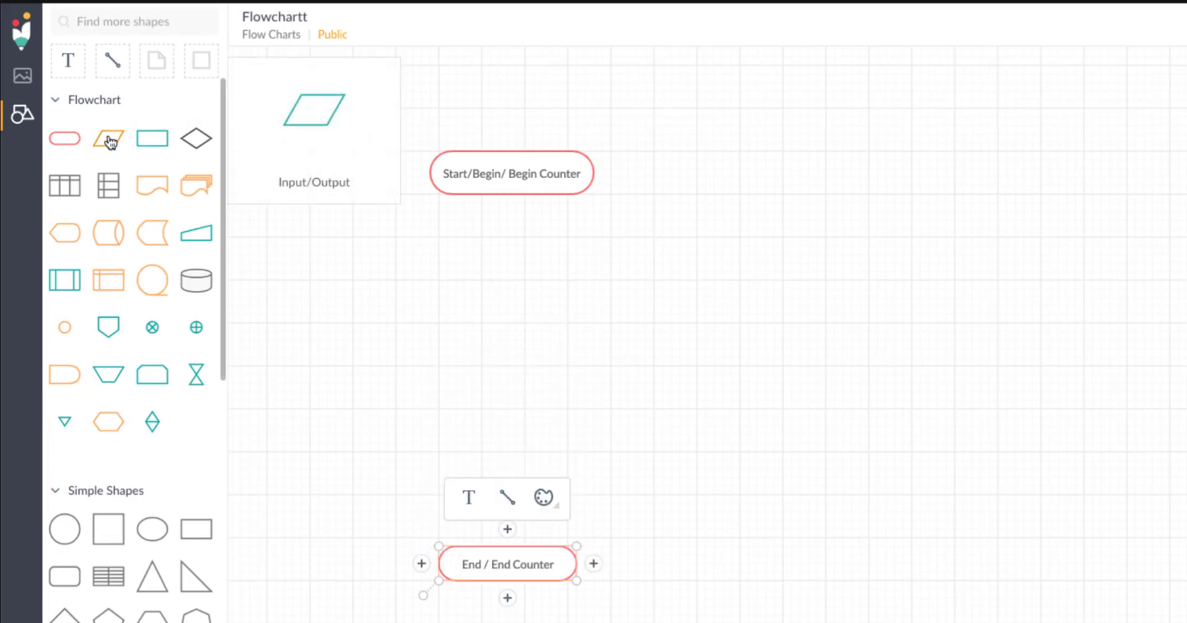
pyautogui.moveTo(111, 143); pyautogui.dragTo(481, 265)
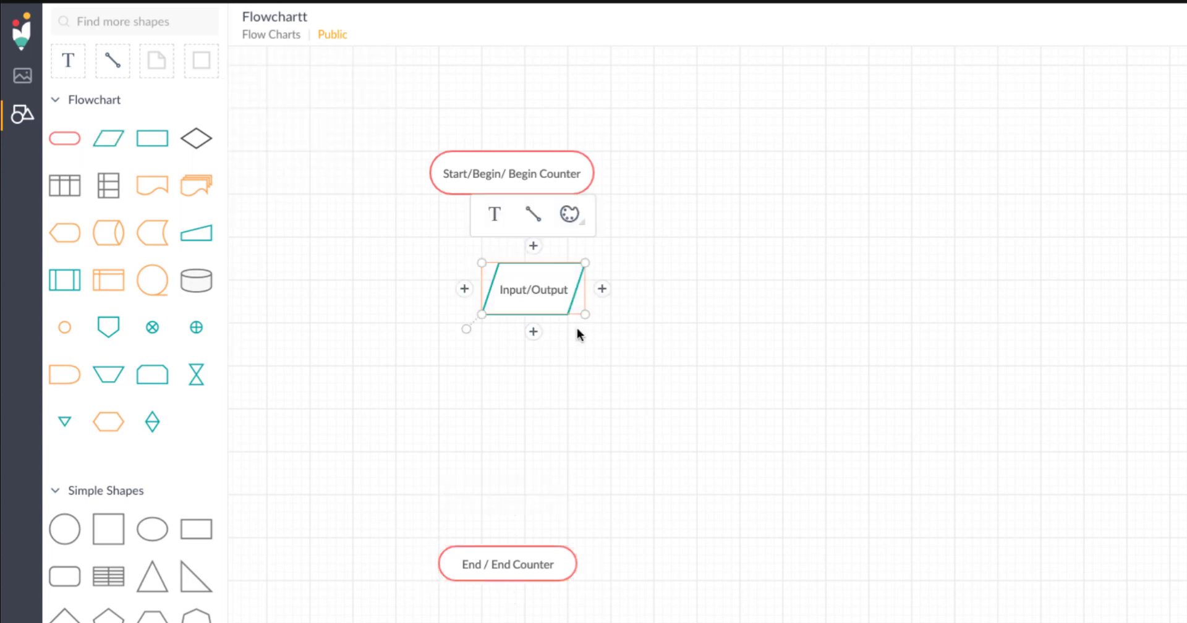
pyautogui.click(648, 359)
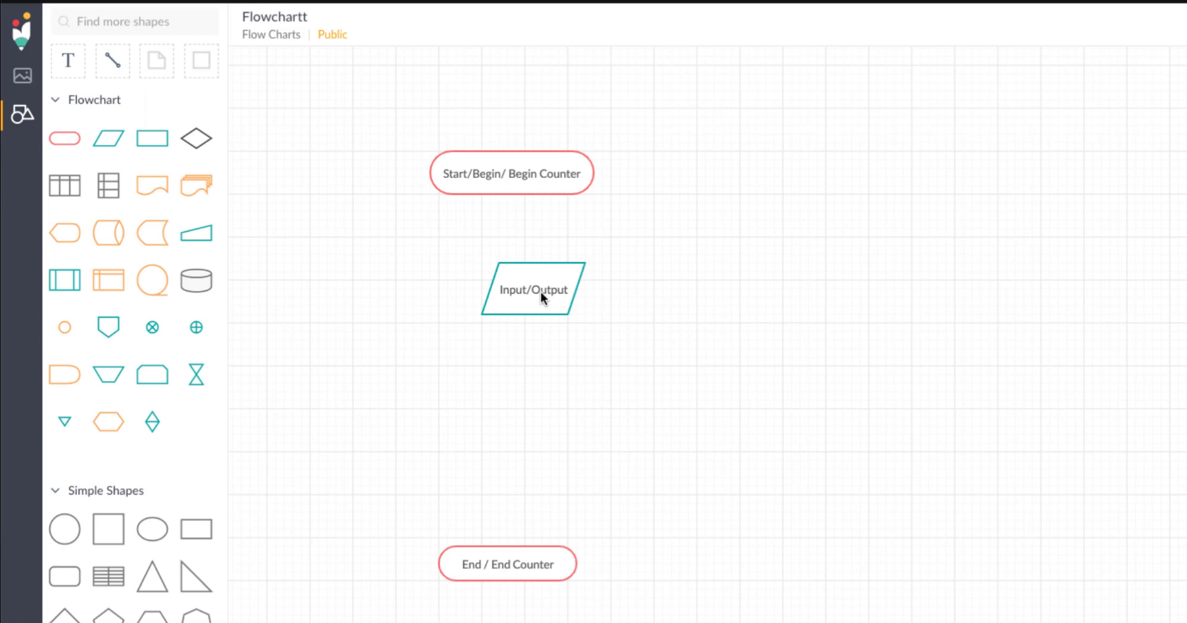
pyautogui.moveTo(540, 292); pyautogui.dragTo(514, 266)
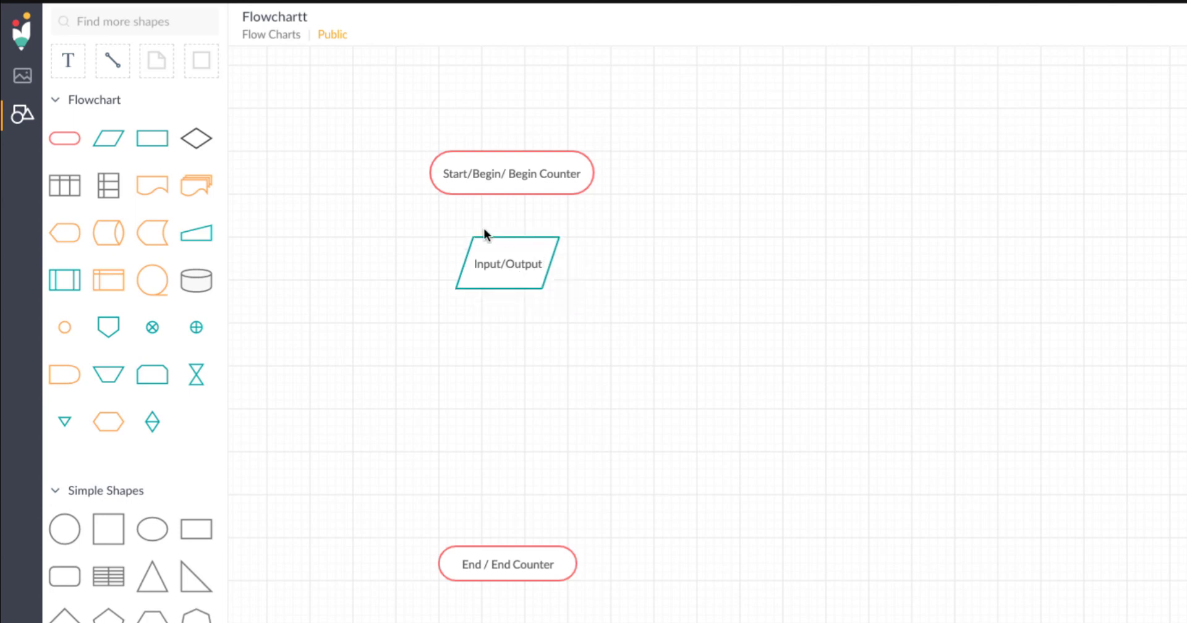
pyautogui.moveTo(154, 140); pyautogui.dragTo(490, 361)
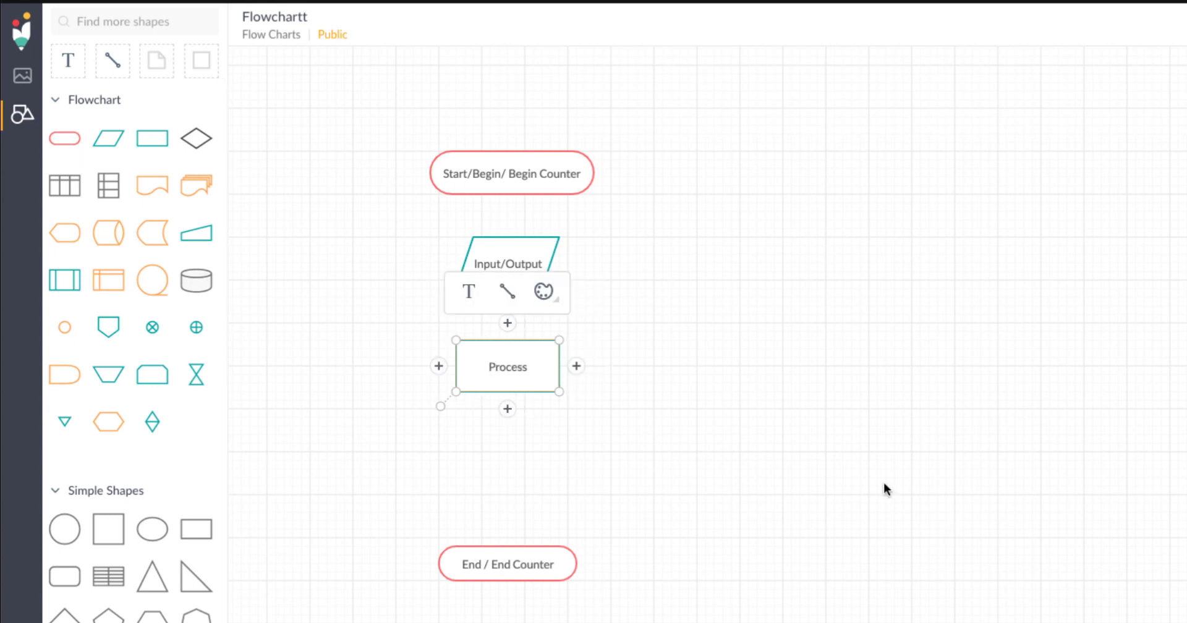
pyautogui.click(812, 453)
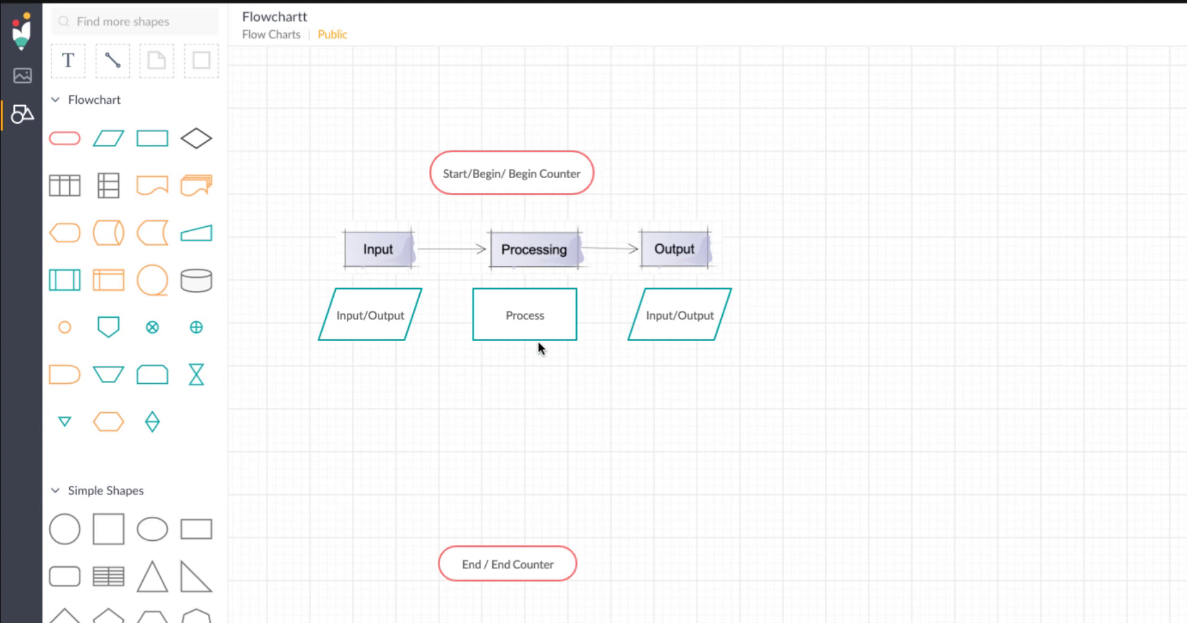
# Step: Add a Decision diamond below the Process shape and connect its lower corner to the "End / End Counter" terminator
pyautogui.moveTo(201, 138); pyautogui.dragTo(524, 435)
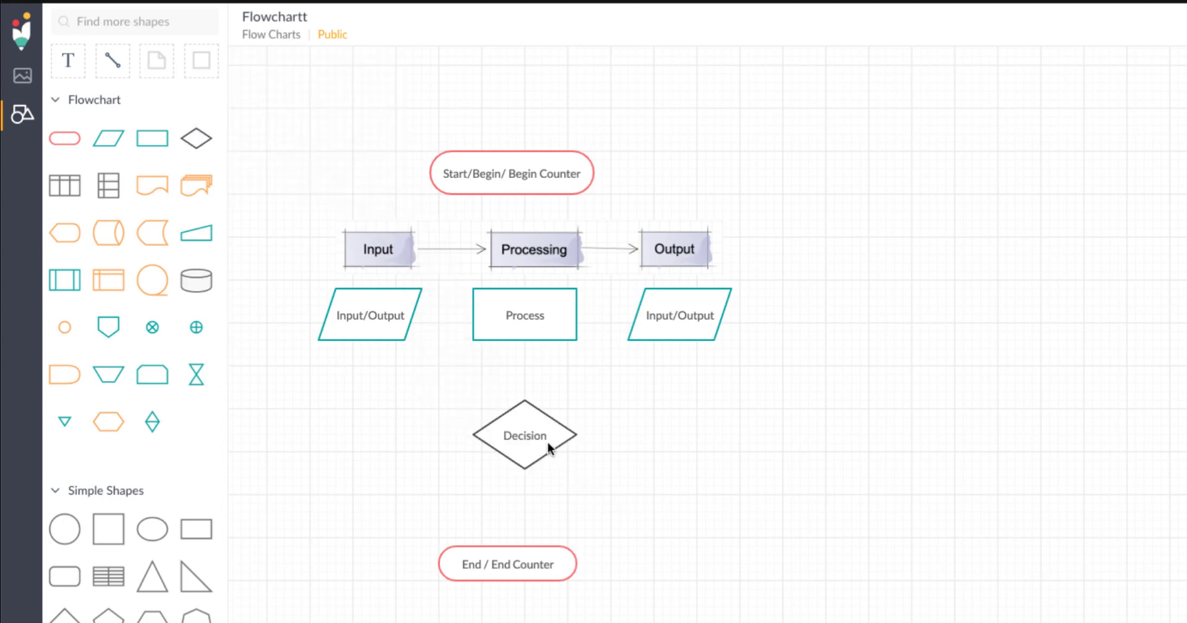
pyautogui.moveTo(548, 441); pyautogui.dragTo(551, 414)
pyautogui.moveTo(524, 456); pyautogui.dragTo(524, 543)
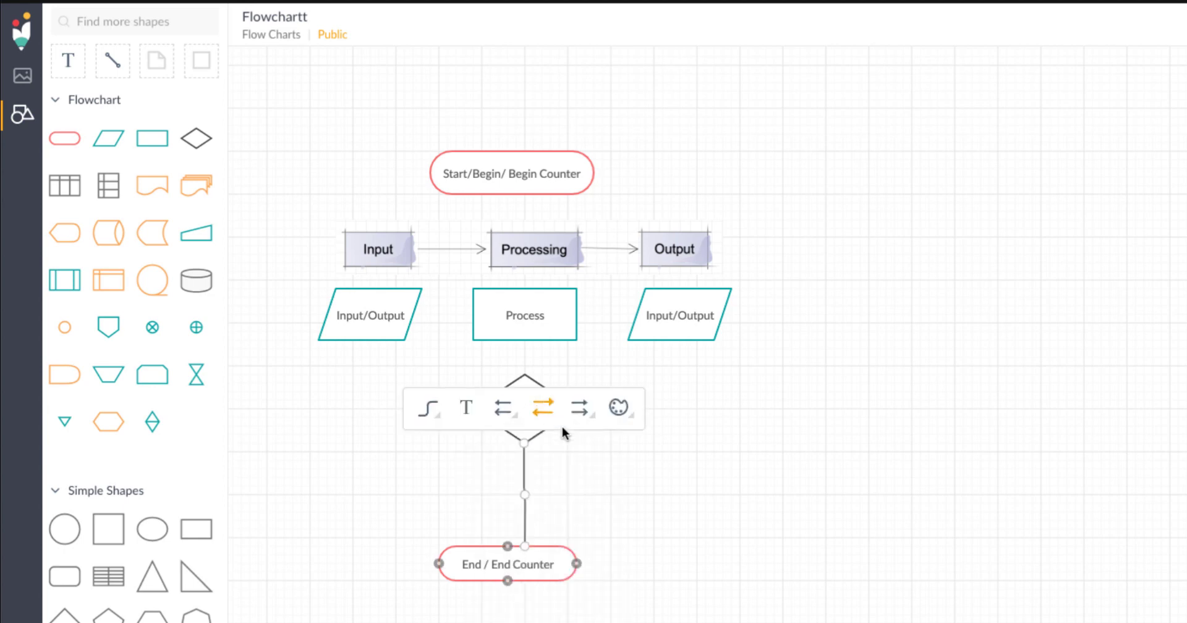
pyautogui.click(567, 466)
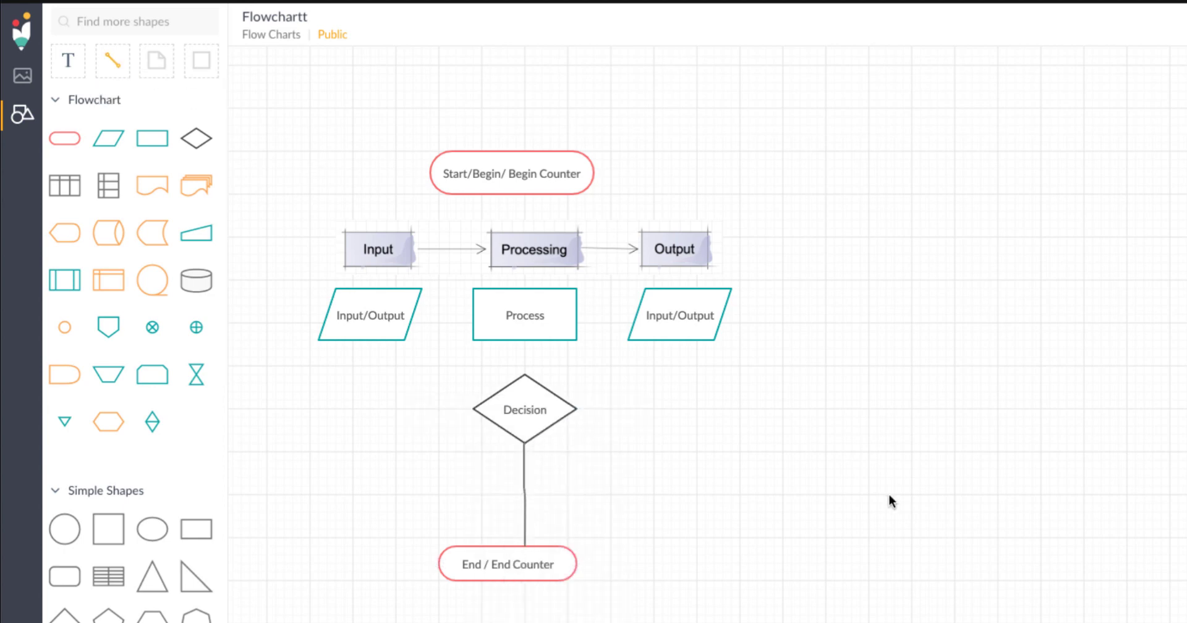
# Step: Draw a horizontal line from the Decision diamond's right corner, and label the downward branch "True." and the sideways branch "False"
pyautogui.click(112, 60)
pyautogui.moveTo(576, 409); pyautogui.dragTo(710, 408)
pyautogui.click(560, 455)
pyautogui.click(77, 62)
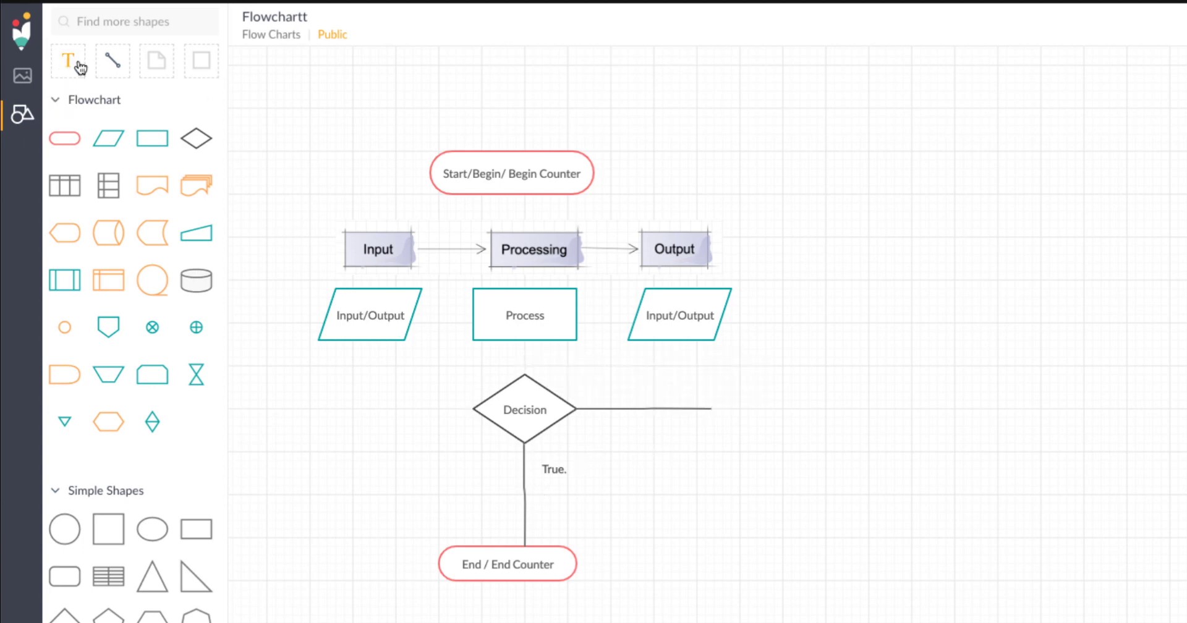
pyautogui.click(581, 370)
pyautogui.write('False')
pyautogui.click(562, 566)
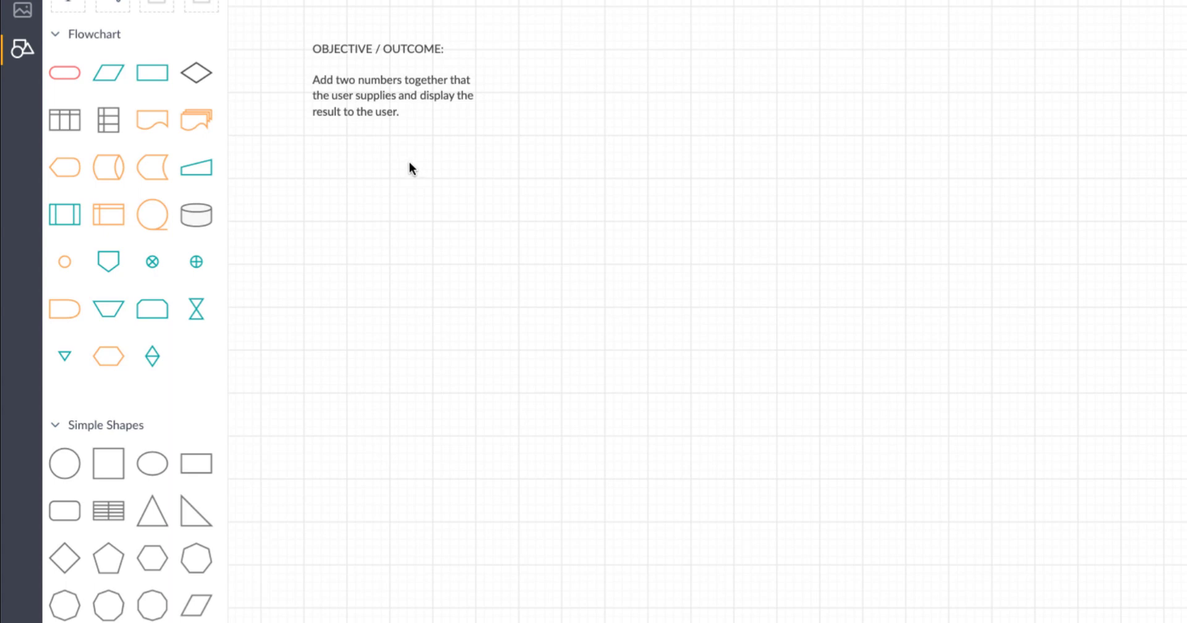
# Step: Add a start terminator below the objective text and label it "Start Number add"
pyautogui.moveTo(64, 73); pyautogui.dragTo(354, 162)
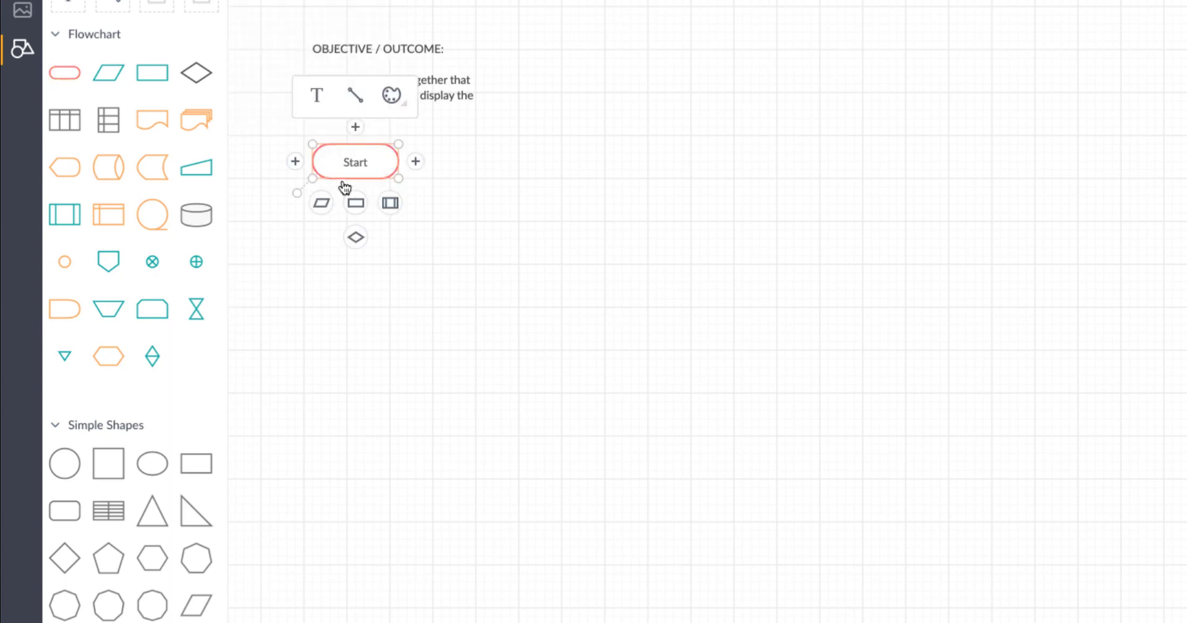
pyautogui.doubleClick(371, 162)
pyautogui.write('Number add')
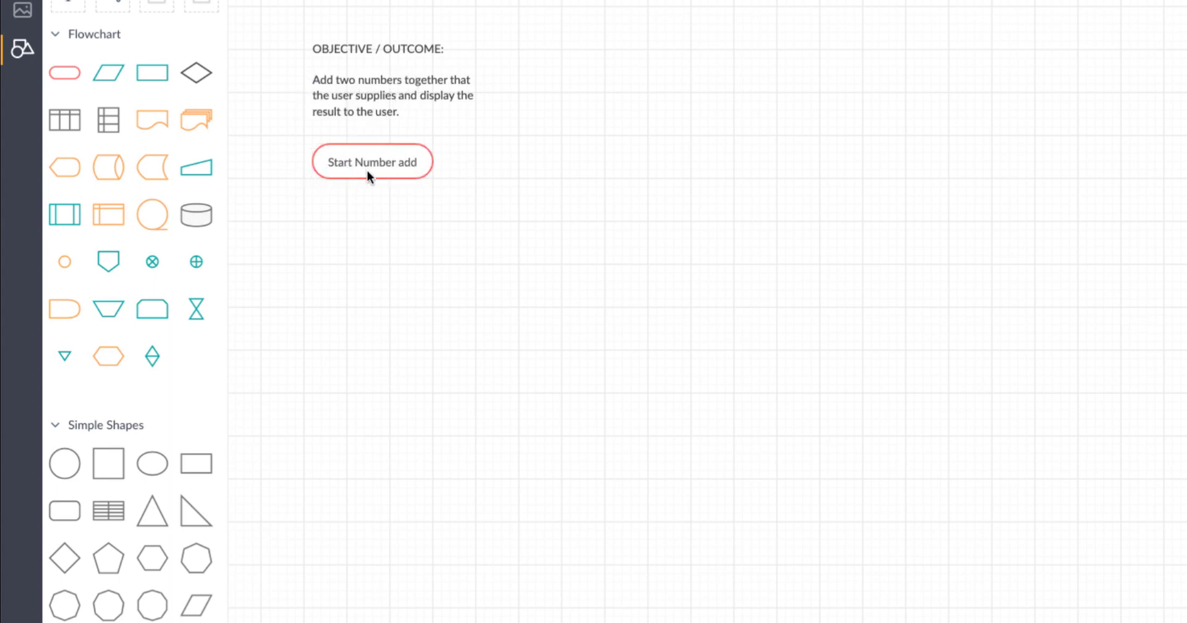
pyautogui.scroll(1, 558, 113)
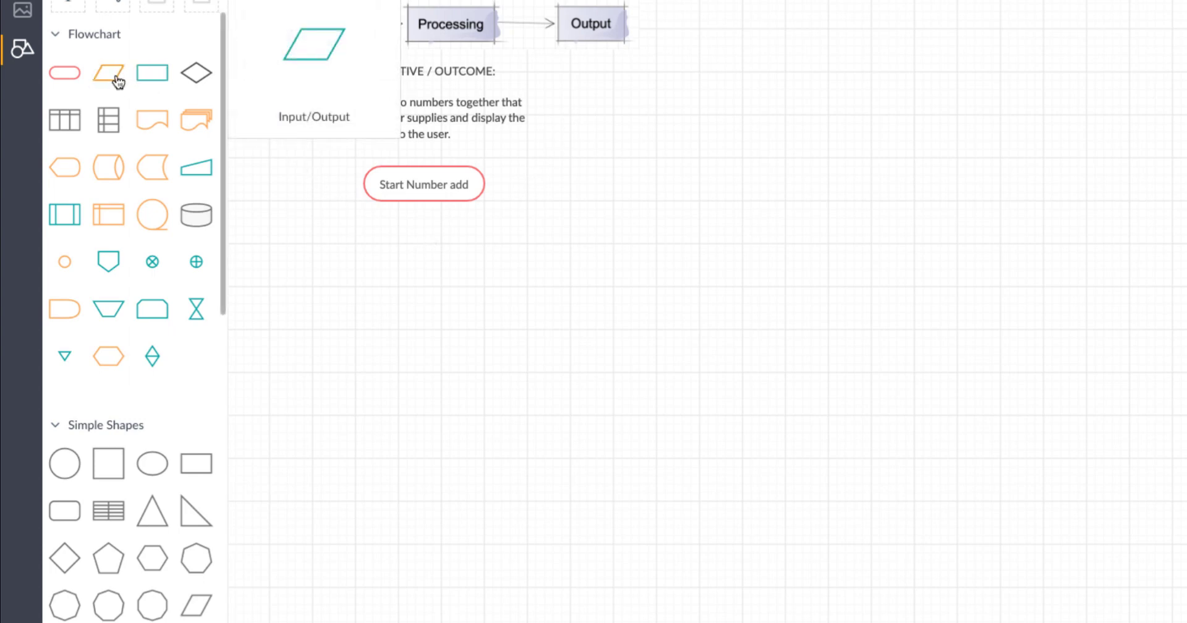
pyautogui.moveTo(117, 80); pyautogui.dragTo(399, 252)
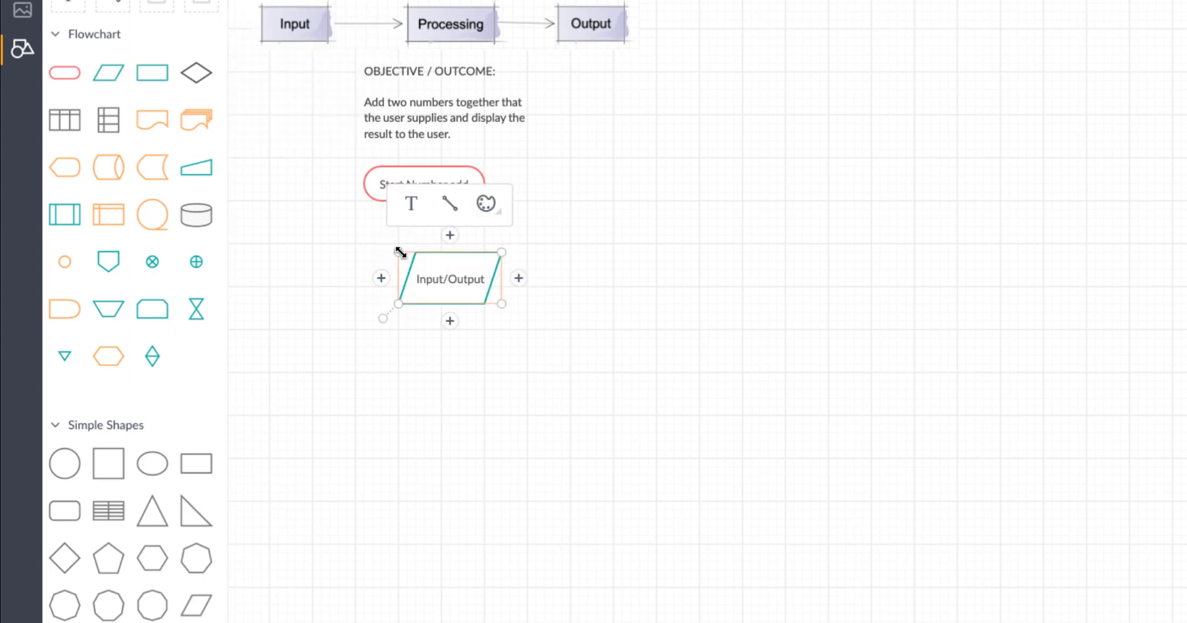
pyautogui.moveTo(455, 298); pyautogui.dragTo(432, 294)
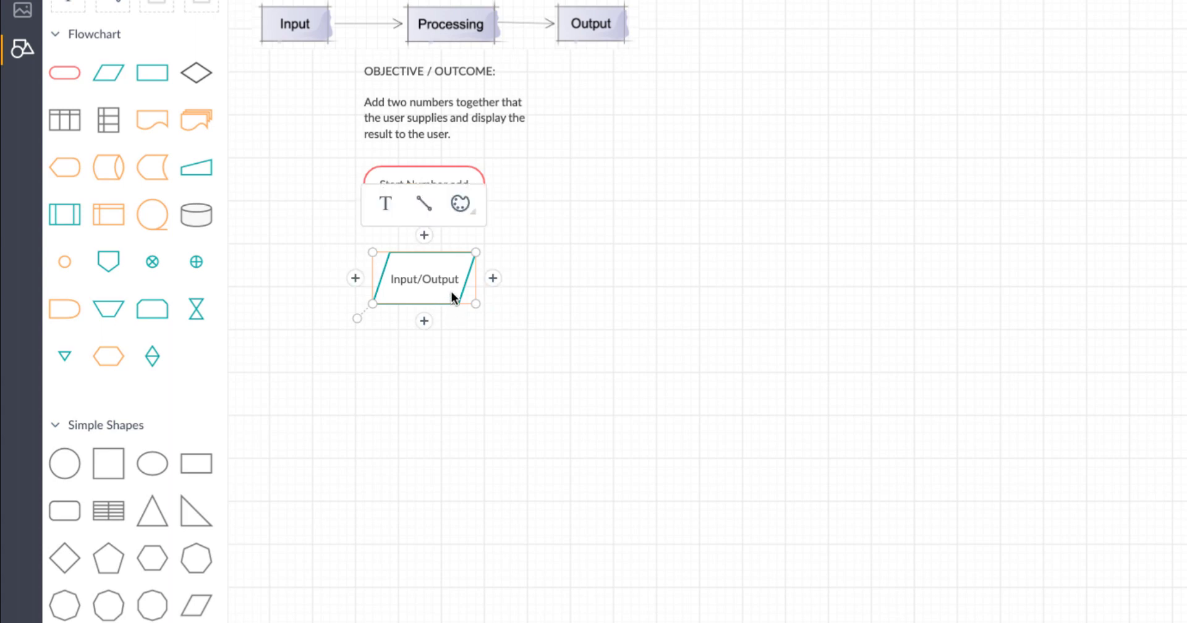
pyautogui.press('Delete')
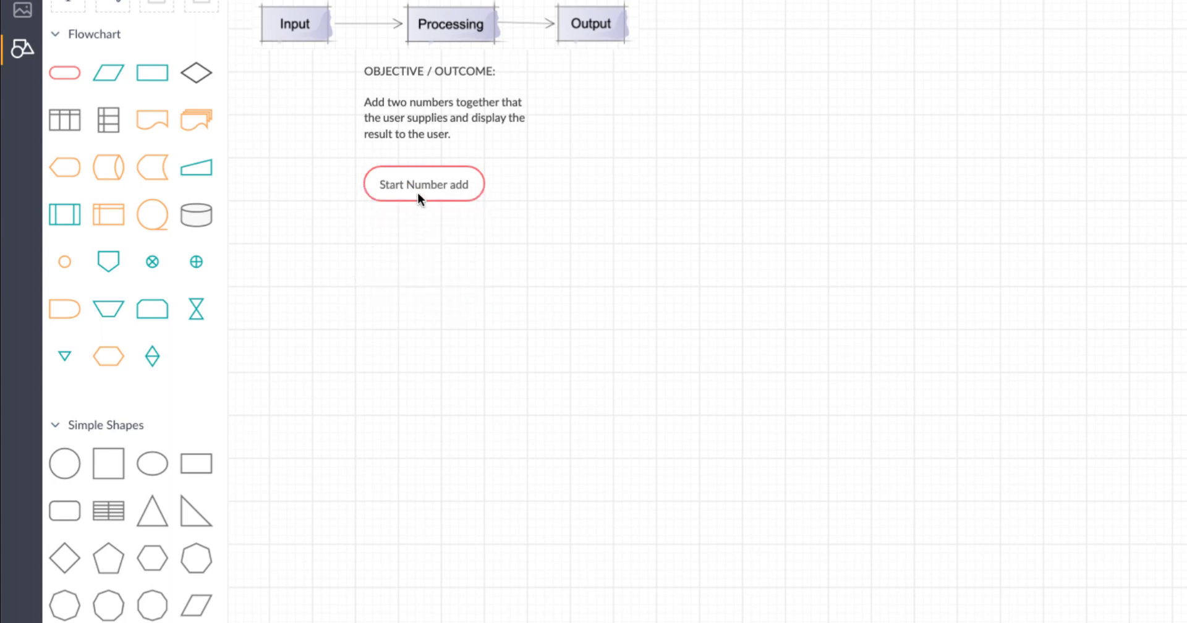
# Step: Add an Input/Output shape connected below the "Start Number add" terminator and label it "get 2 numbers"
pyautogui.click(419, 197)
pyautogui.moveTo(425, 218)
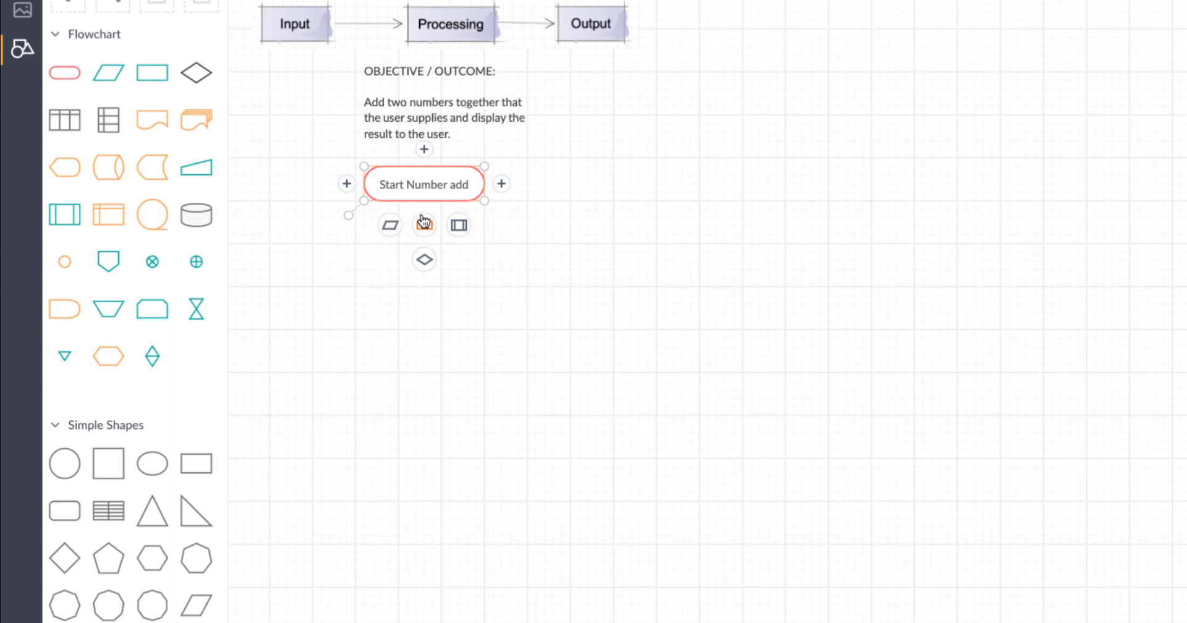
pyautogui.click(393, 228)
pyautogui.moveTo(394, 225); pyautogui.dragTo(421, 260)
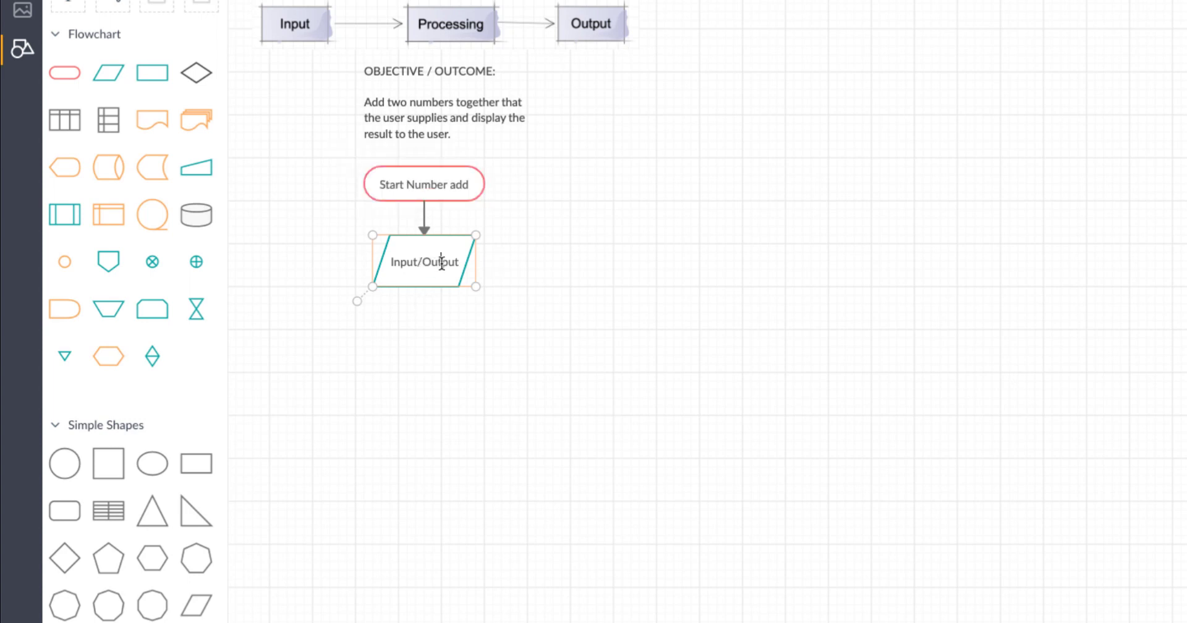
pyautogui.doubleClick(440, 262)
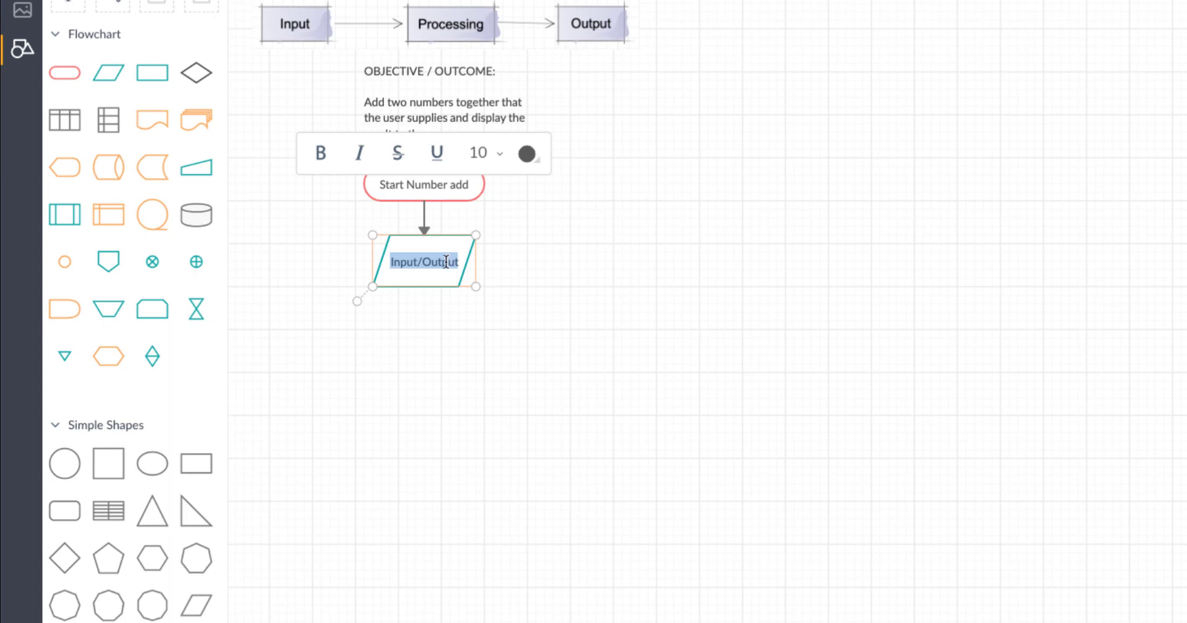
pyautogui.write('get 2 numbers')
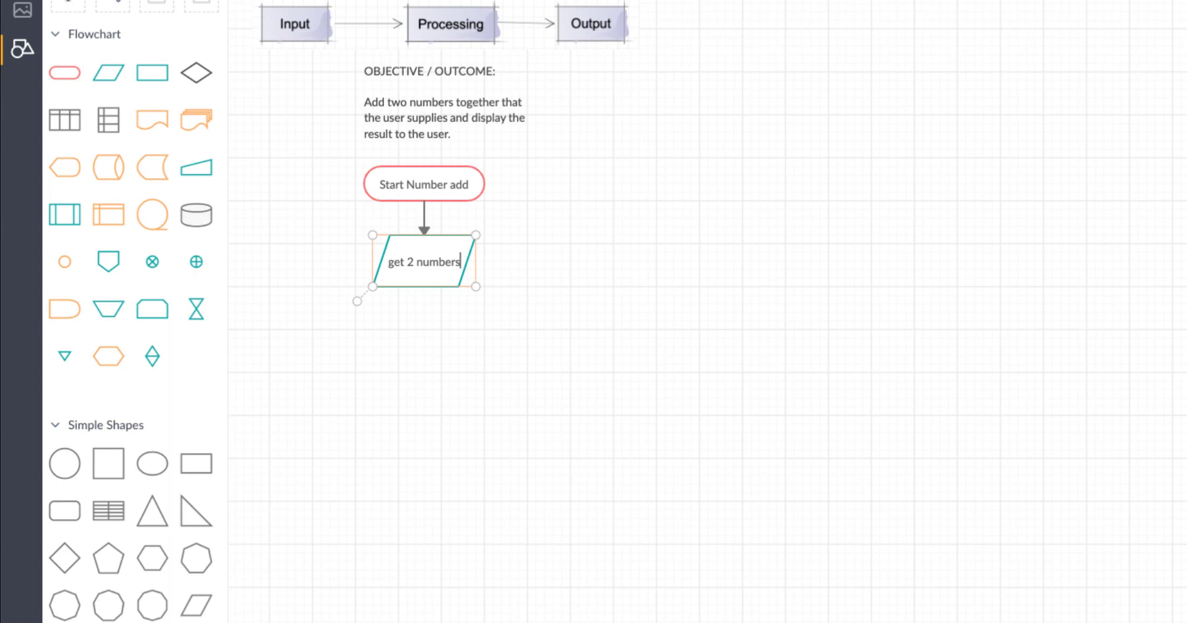
# Step: Change the label of the Input/Output shape below "Start Number add" to "get number 1"
pyautogui.press('BackSpace')
pyautogui.press('BackSpace')
pyautogui.press('BackSpace')
pyautogui.press('BackSpace')
pyautogui.press('BackSpace')
pyautogui.press('BackSpace')
pyautogui.press('BackSpace')
pyautogui.press('BackSpace')
pyautogui.press('BackSpace')
pyautogui.press('BackSpace')
pyautogui.write('number 1')
# Step: Add an Input/Output shape connected below "get number 1" and label it "get number 2"
pyautogui.click(425, 286)
pyautogui.moveTo(424, 304)
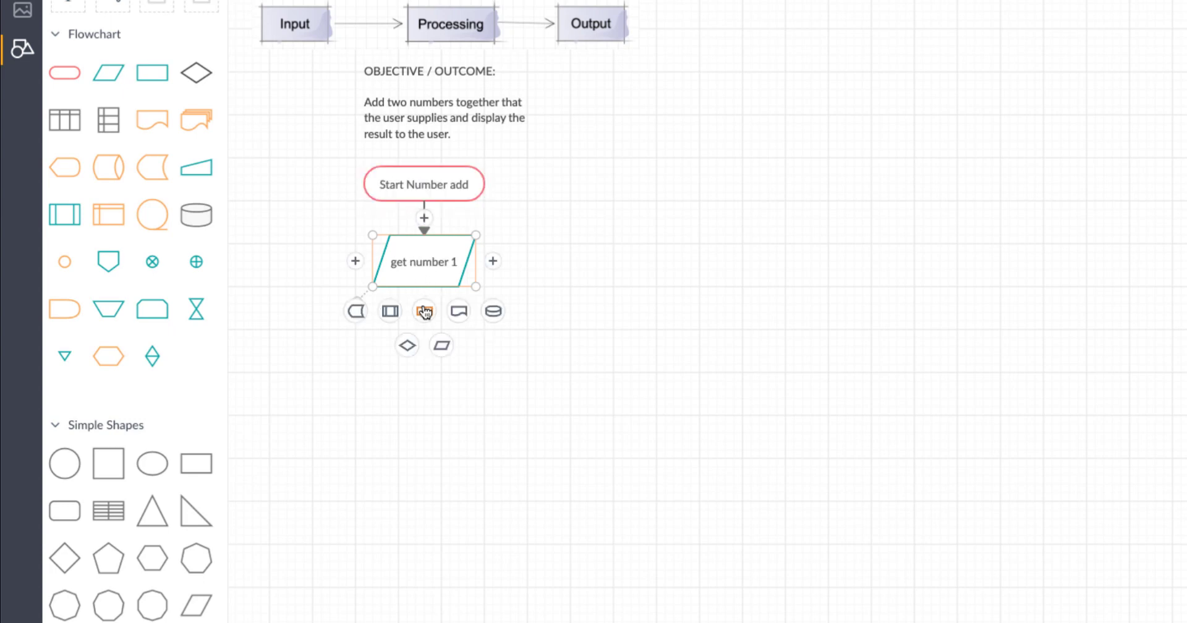
pyautogui.click(440, 340)
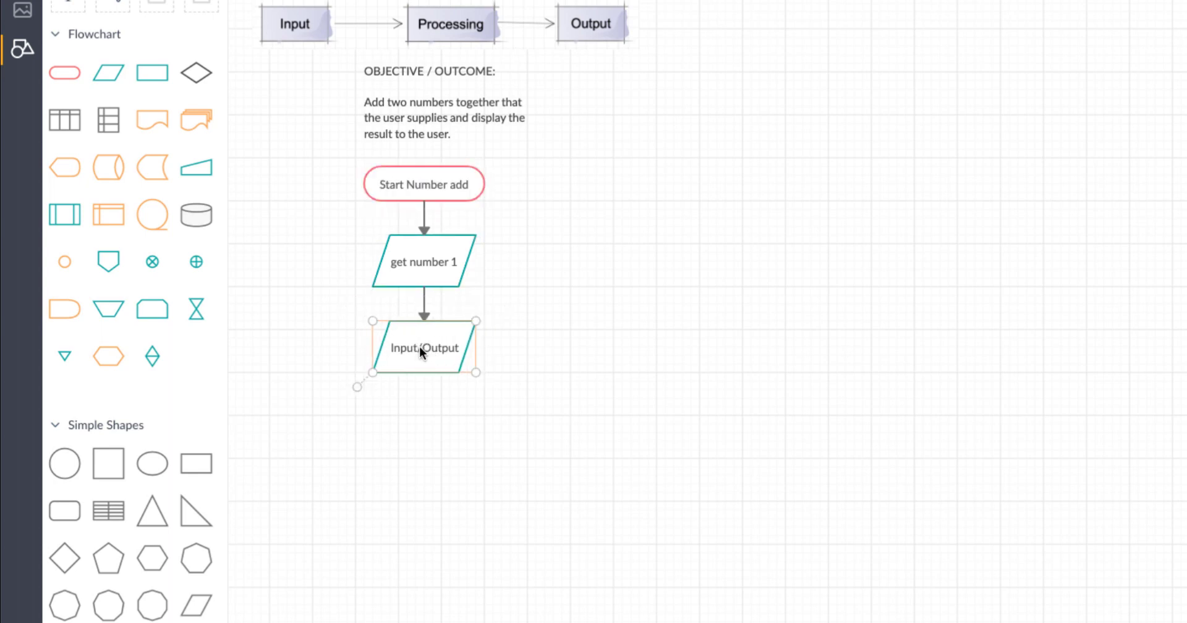
pyautogui.doubleClick(420, 346)
pyautogui.press('BackSpace')
pyautogui.press('BackSpace')
pyautogui.press('BackSpace')
pyautogui.press('BackSpace')
pyautogui.press('BackSpace')
pyautogui.press('BackSpace')
pyautogui.press('BackSpace')
pyautogui.press('BackSpace')
pyautogui.press('BackSpace')
pyautogui.press('BackSpace')
pyautogui.press('BackSpace')
pyautogui.press('BackSpace')
pyautogui.write('get number 2')
pyautogui.click(560, 373)
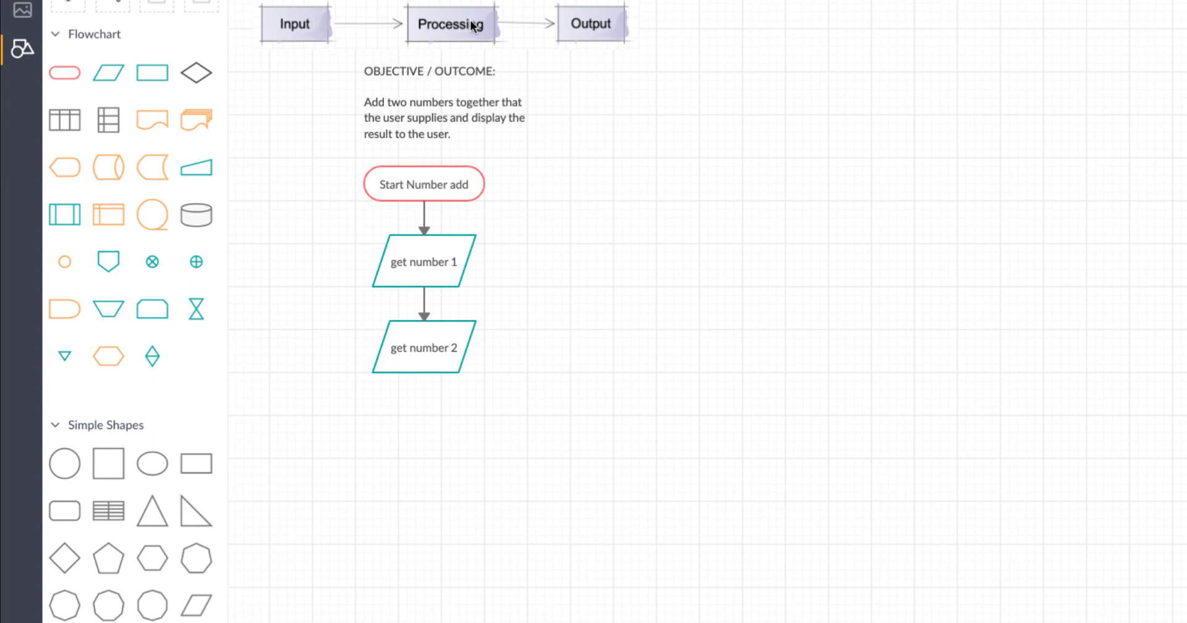
# Step: Add a Process shape connected below "get number 2" and clear its default label
pyautogui.click(418, 363)
pyautogui.click(424, 386)
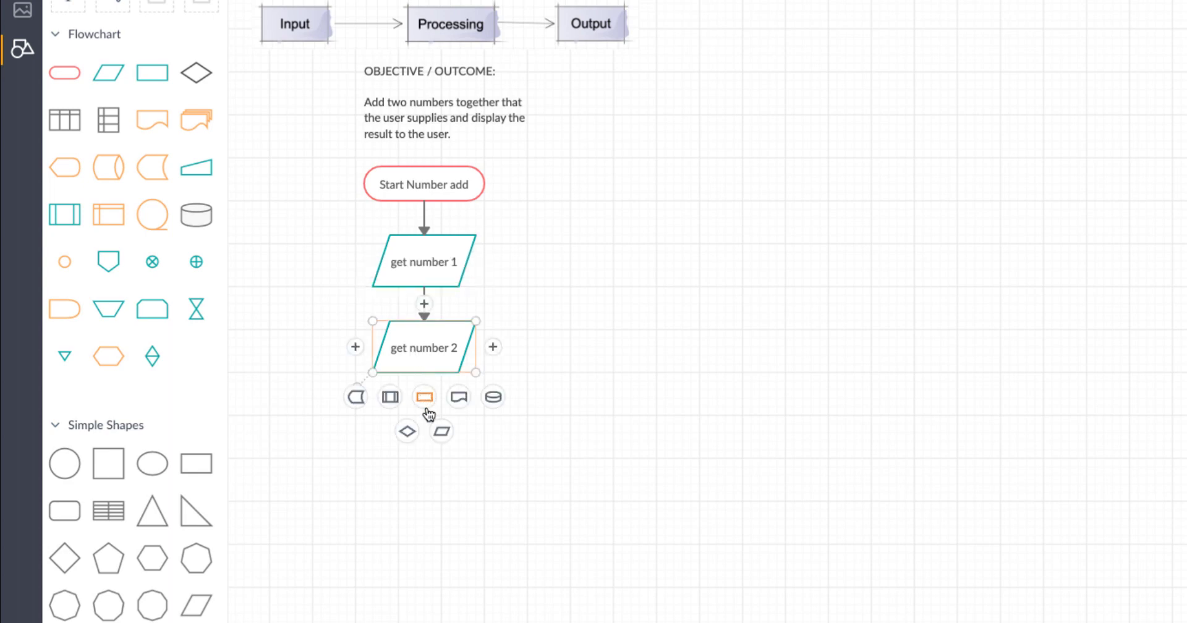
pyautogui.click(426, 403)
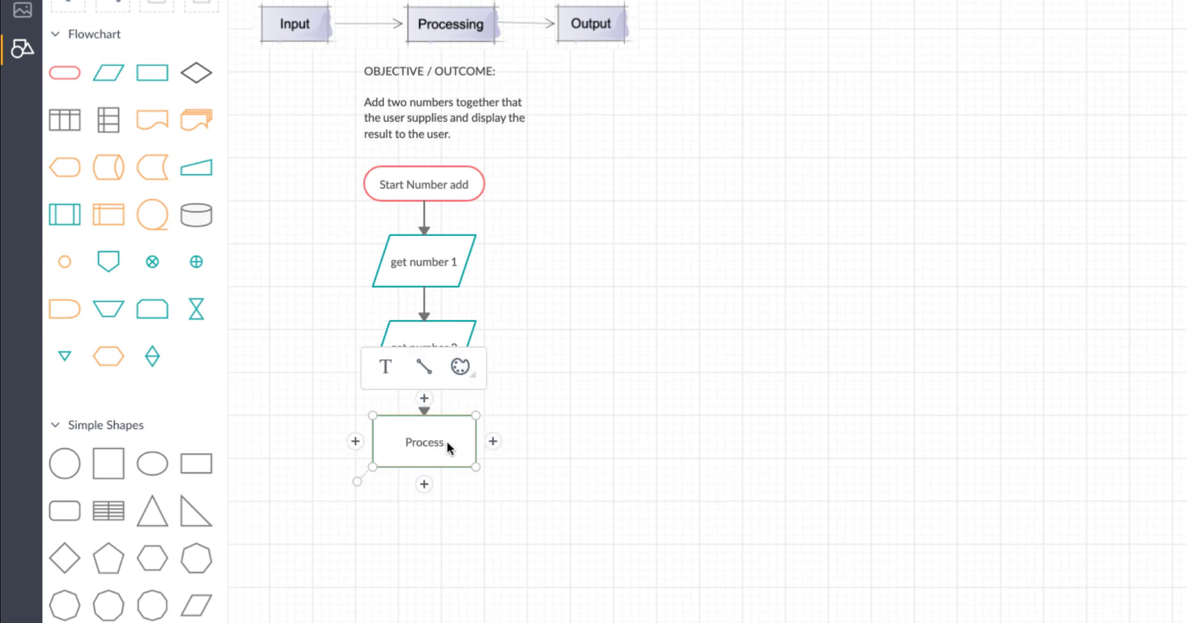
pyautogui.doubleClick(445, 440)
pyautogui.press('BackSpace')
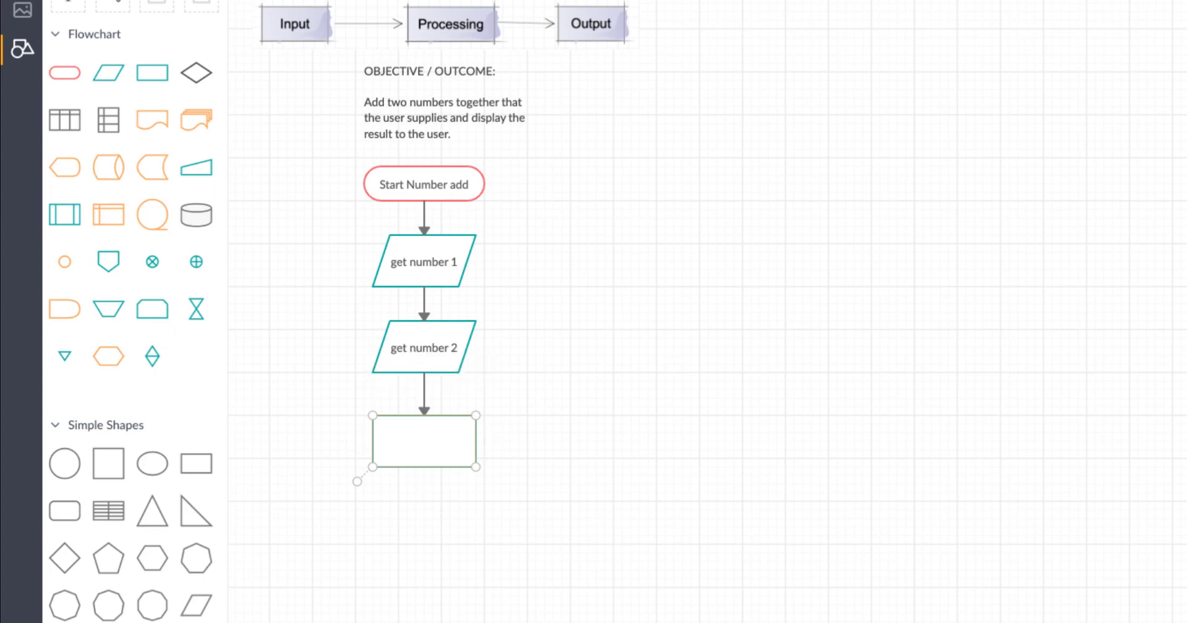
pyautogui.write('add number 1 to number 2')
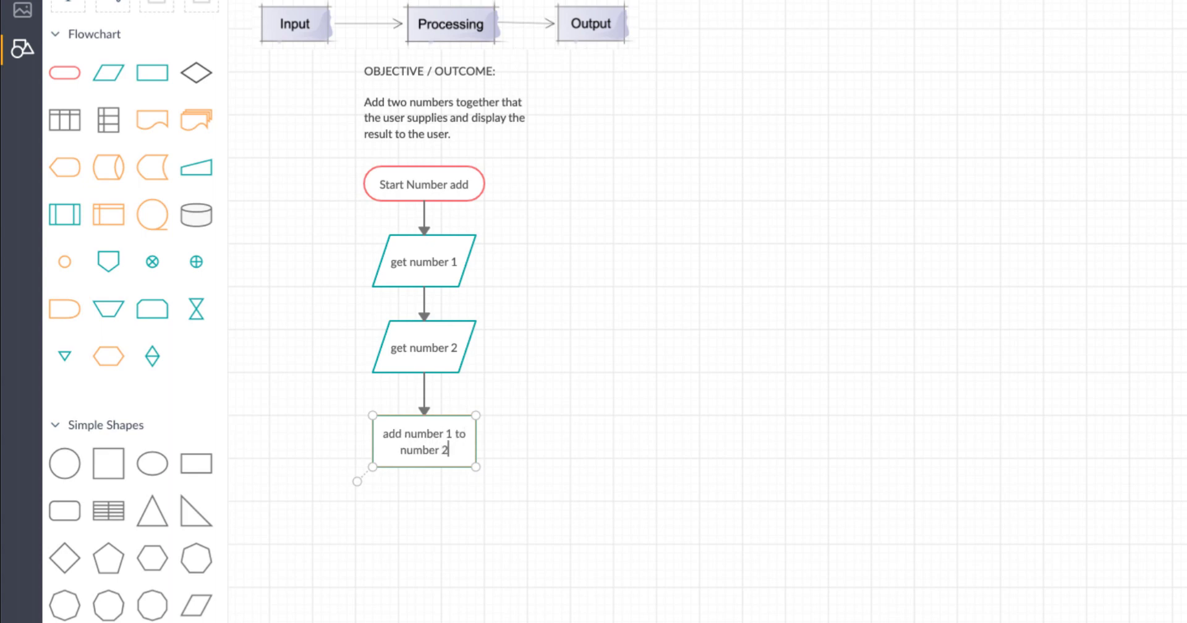
pyautogui.press('BackSpace')
pyautogui.press('BackSpace')
pyautogui.press('BackSpace')
pyautogui.press('BackSpace')
pyautogui.press('BackSpace')
pyautogui.press('BackSpace')
pyautogui.press('BackSpace')
pyautogui.press('BackSpace')
pyautogui.press('BackSpace')
pyautogui.press('BackSpace')
pyautogui.press('BackSpace')
pyautogui.press('BackSpace')
pyautogui.press('BackSpace')
pyautogui.press('BackSpace')
pyautogui.press('BackSpace')
pyautogui.press('BackSpace')
pyautogui.press('BackSpace')
pyautogui.press('BackSpace')
pyautogui.press('BackSpace')
pyautogui.press('BackSpace')
pyautogui.press('BackSpace')
pyautogui.press('BackSpace')
pyautogui.press('BackSpace')
pyautogui.press('BackSpace')
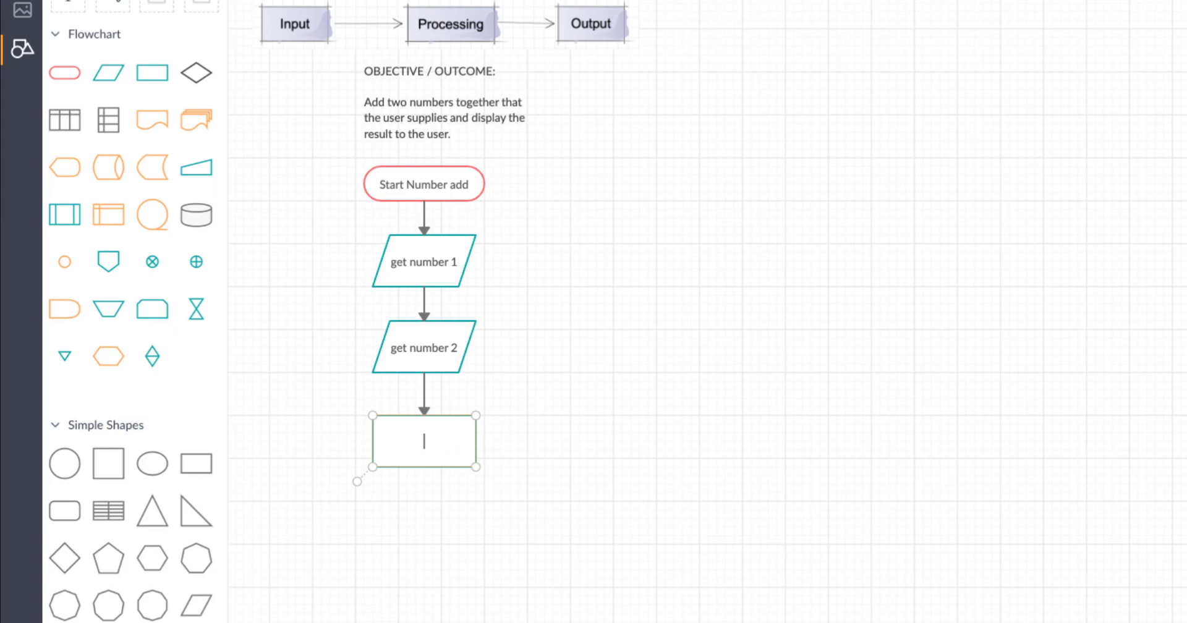
# Step: Label the Process shape "ans = number 1 + number 2"
pyautogui.write('ans = number 1 + number 2')
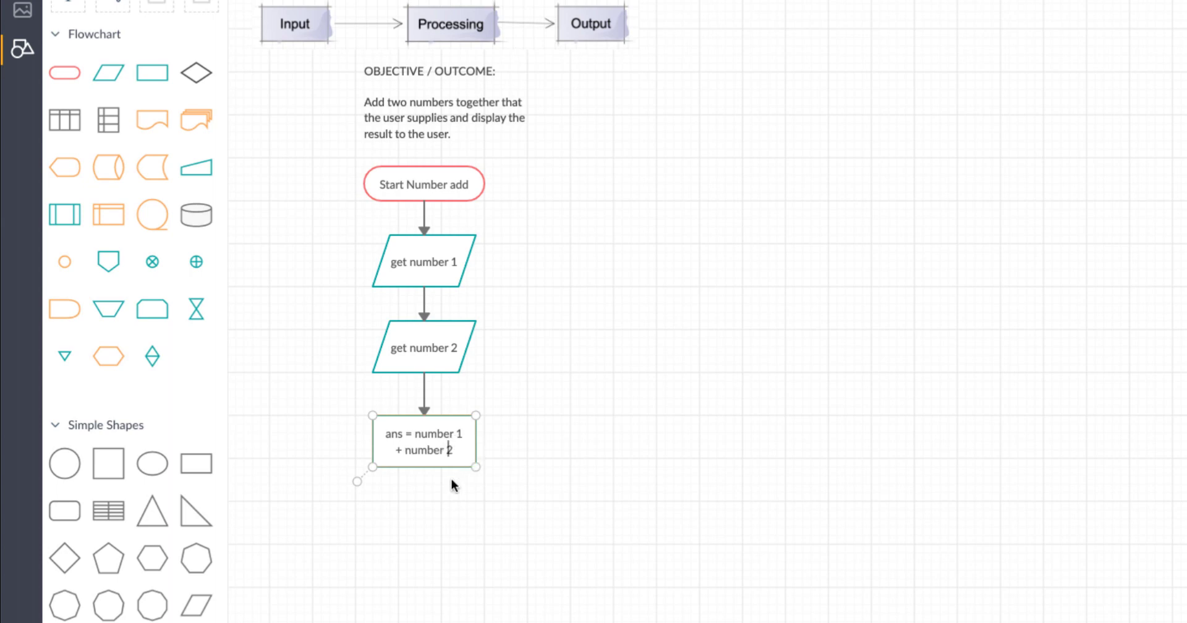
pyautogui.click(459, 455)
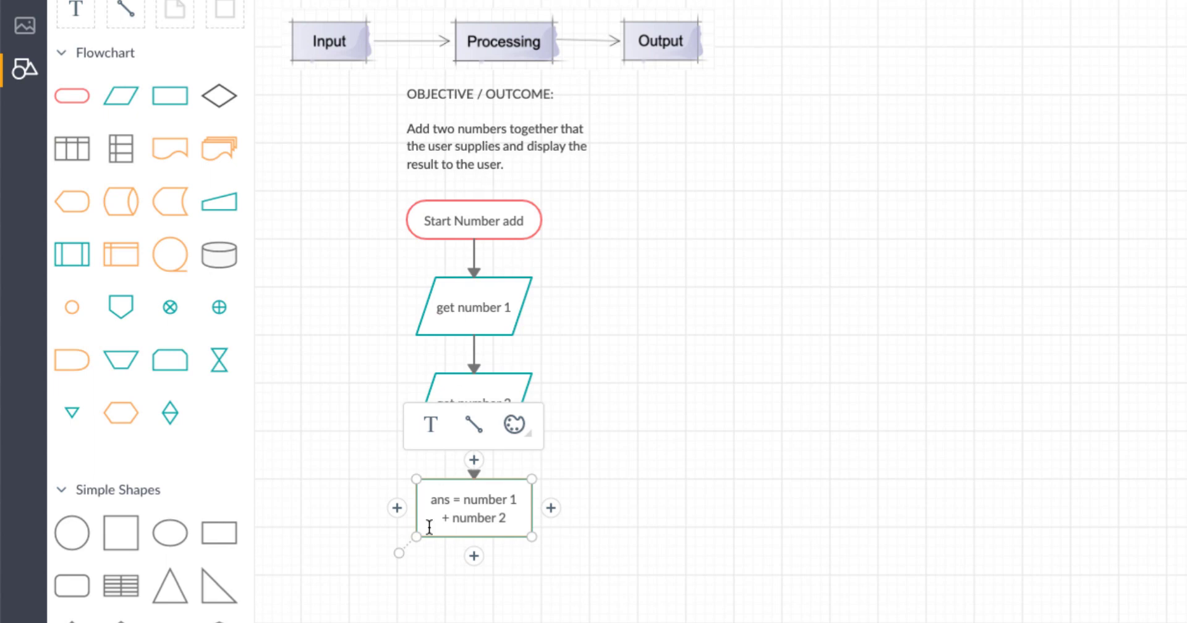
# Step: Add an Input/Output shape connected below the Process shape, align it for a straight connector, and select its label text
pyautogui.click(473, 555)
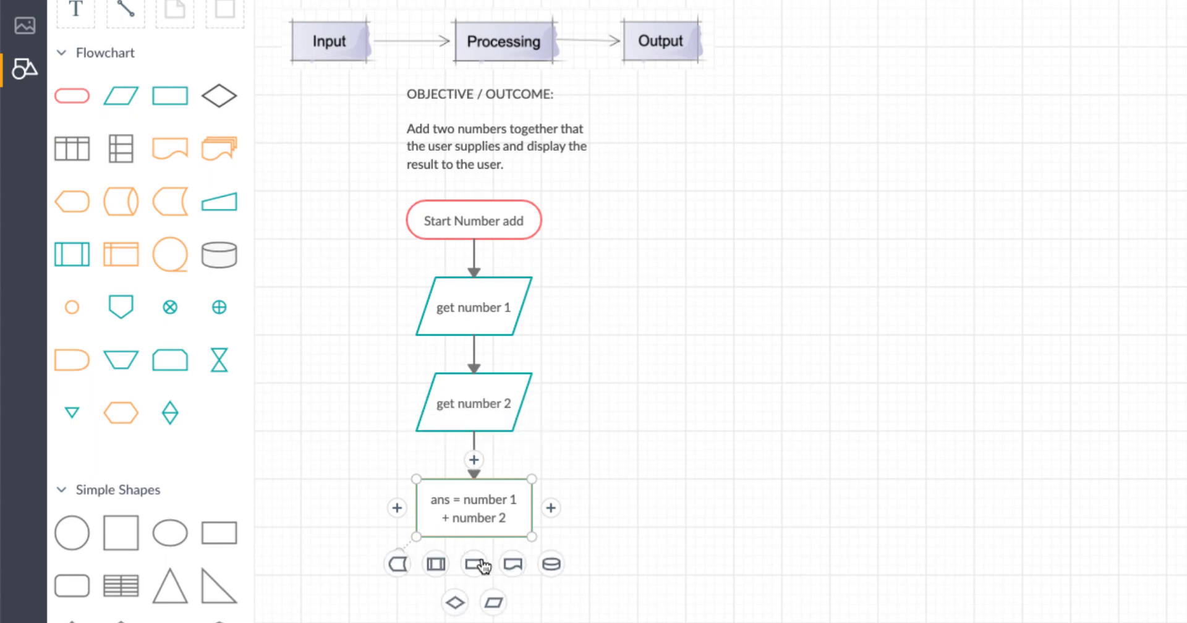
pyautogui.click(494, 605)
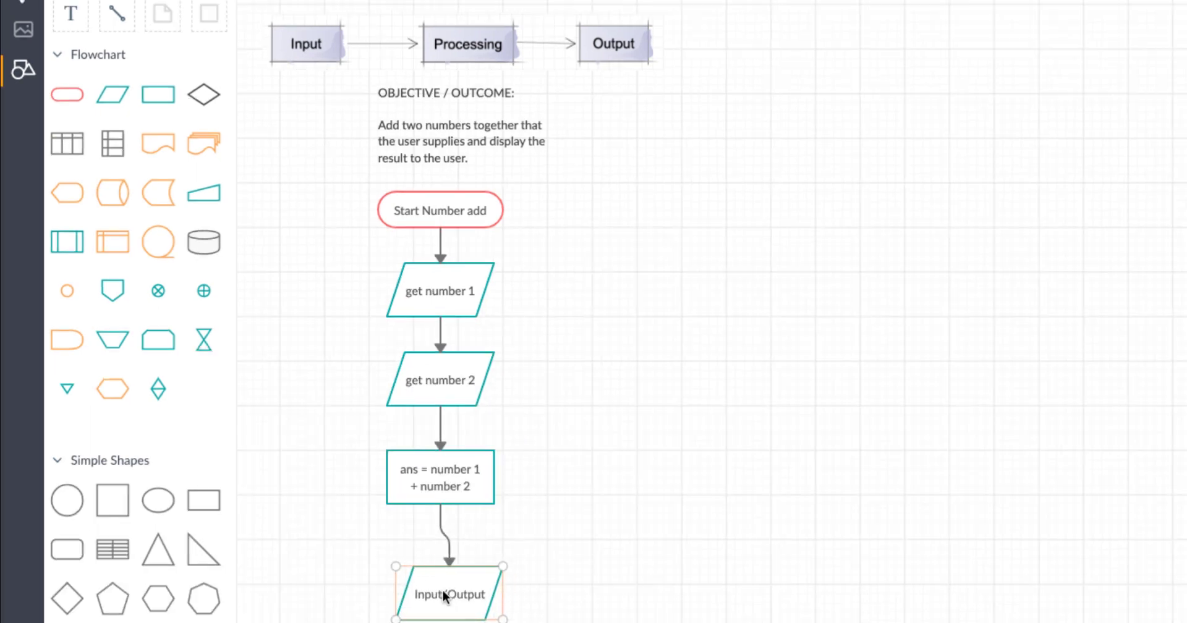
pyautogui.moveTo(444, 595); pyautogui.dragTo(443, 576)
pyautogui.click(443, 579)
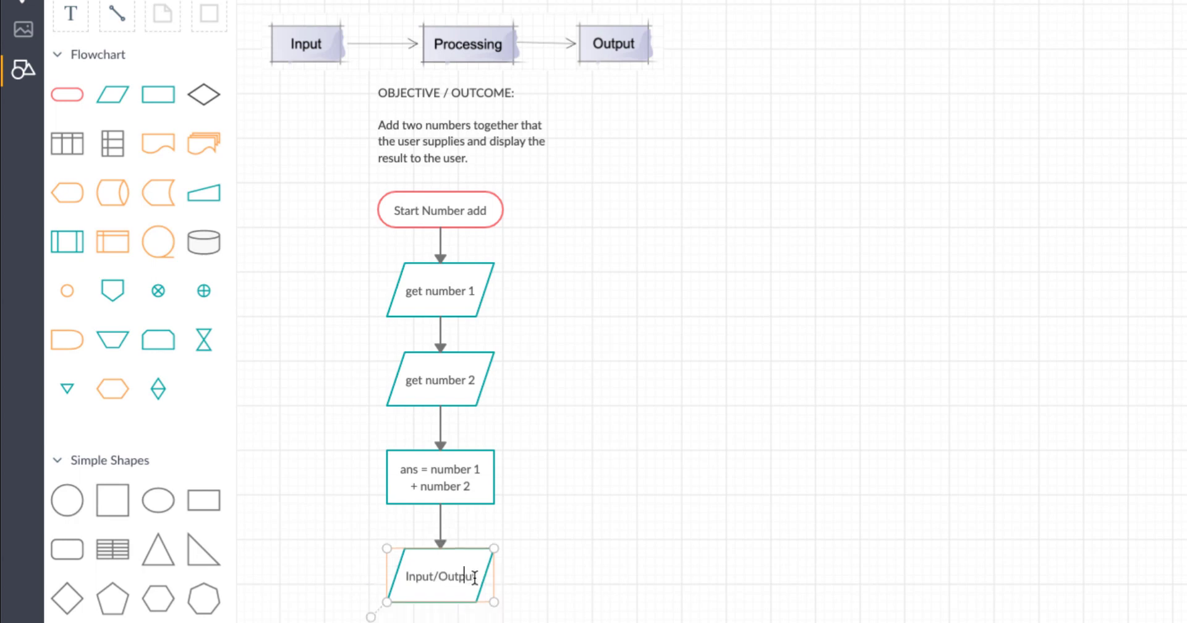
pyautogui.moveTo(475, 576); pyautogui.dragTo(426, 577)
pyautogui.click(402, 577)
pyautogui.moveTo(477, 576); pyautogui.dragTo(406, 577)
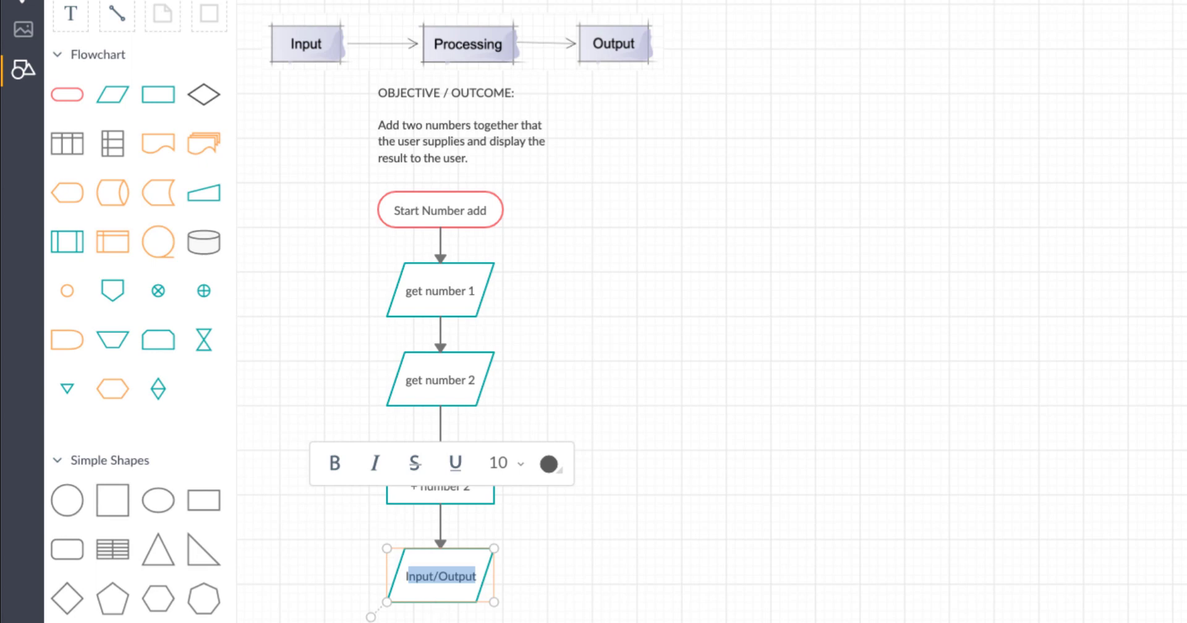
pyautogui.write('Output/ Pr')
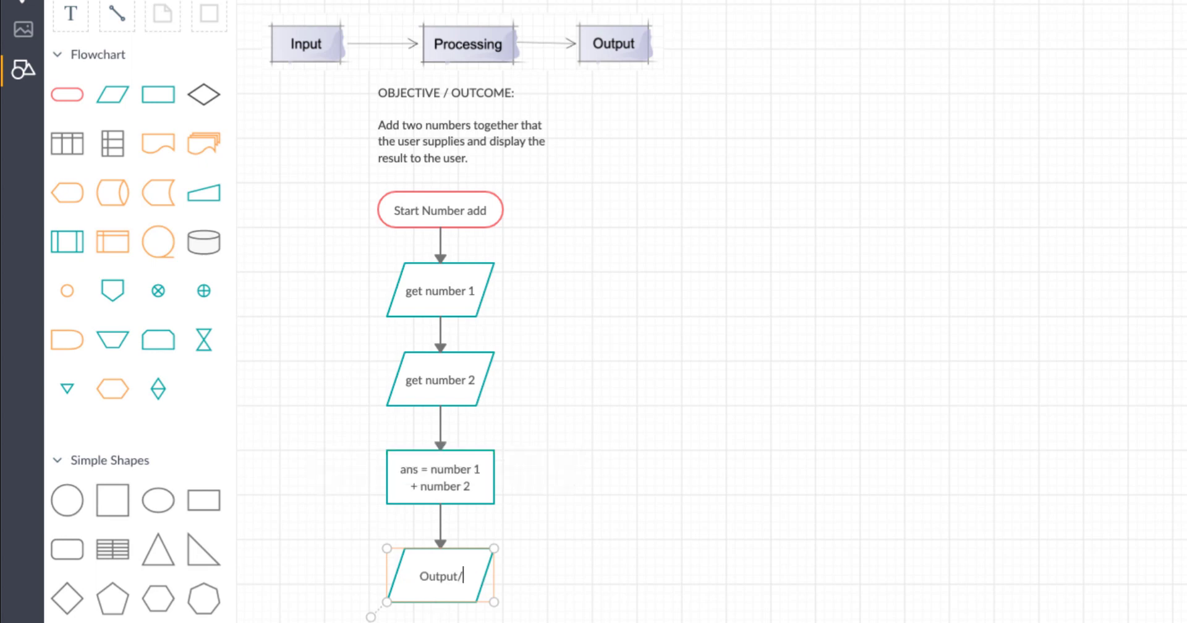
pyautogui.press('BackSpace')
pyautogui.press('BackSpace')
pyautogui.press('BackSpace')
pyautogui.press('BackSpace')
pyautogui.press('BackSpace')
pyautogui.press('BackSpace')
pyautogui.press('BackSpace')
pyautogui.press('BackSpace')
pyautogui.press('BackSpace')
pyautogui.press('BackSpace')
pyautogui.write('Display')
pyautogui.press('BackSpace')
pyautogui.press('BackSpace')
pyautogui.press('BackSpace')
pyautogui.press('BackSpace')
pyautogui.press('BackSpace')
pyautogui.press('BackSpace')
pyautogui.press('BackSpace')
# Step: Label the Input/Output shape below the Process shape "print ans"
pyautogui.write('print ans')
# Step: Add a terminator below "print ans", align it so it connects to that shape, and label it "End Number add"
pyautogui.click(58, 65)
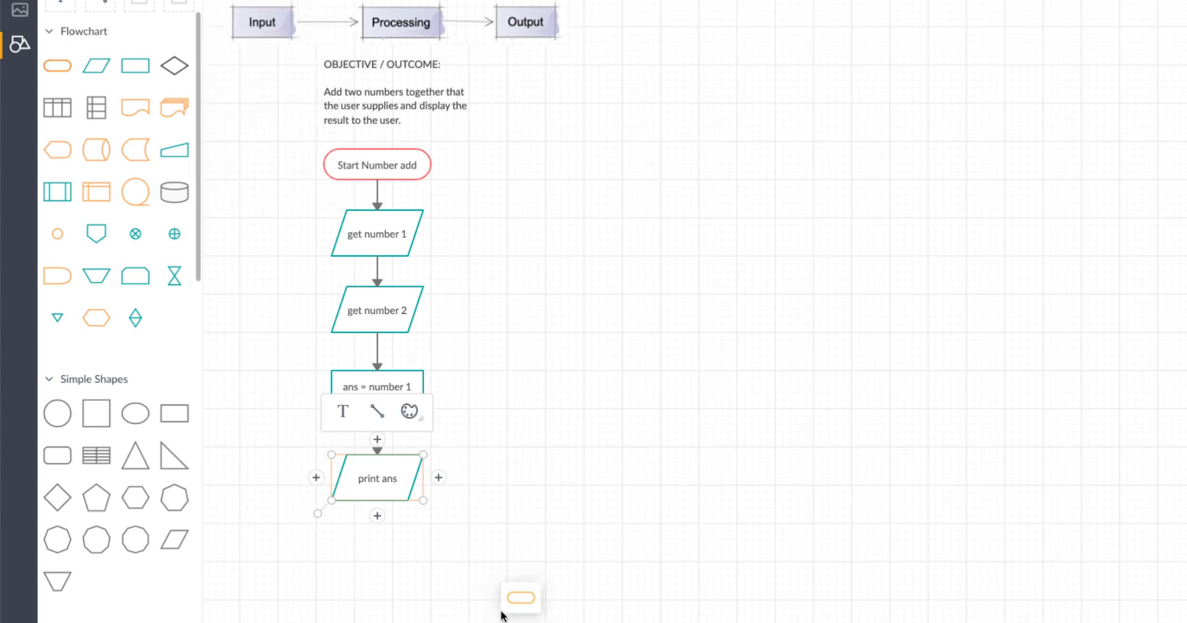
pyautogui.click(358, 565)
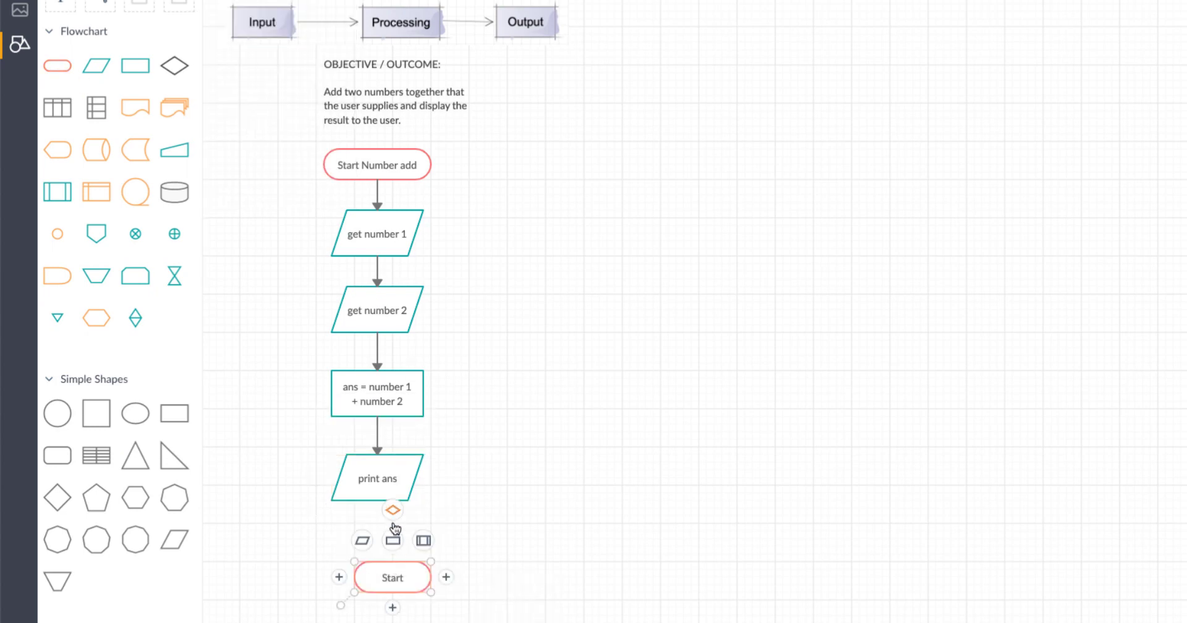
pyautogui.moveTo(394, 577); pyautogui.dragTo(378, 562)
pyautogui.doubleClick(378, 562)
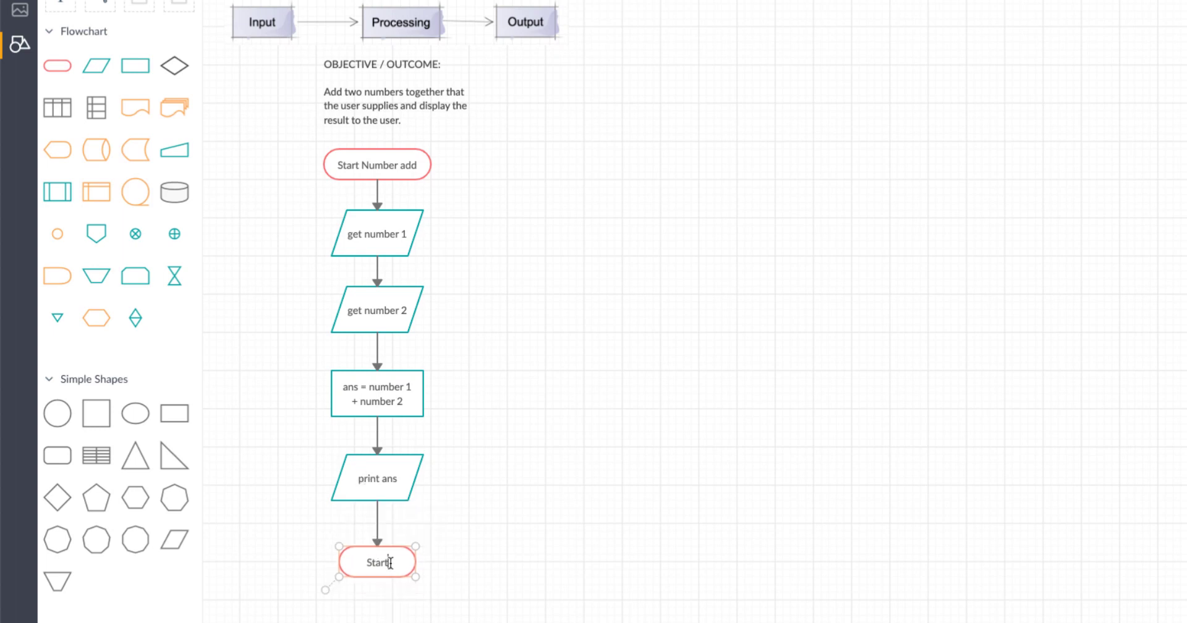
pyautogui.press('BackSpace')
pyautogui.press('BackSpace')
pyautogui.press('BackSpace')
pyautogui.press('BackSpace')
pyautogui.press('BackSpace')
pyautogui.write('End Number add')
pyautogui.click(606, 508)
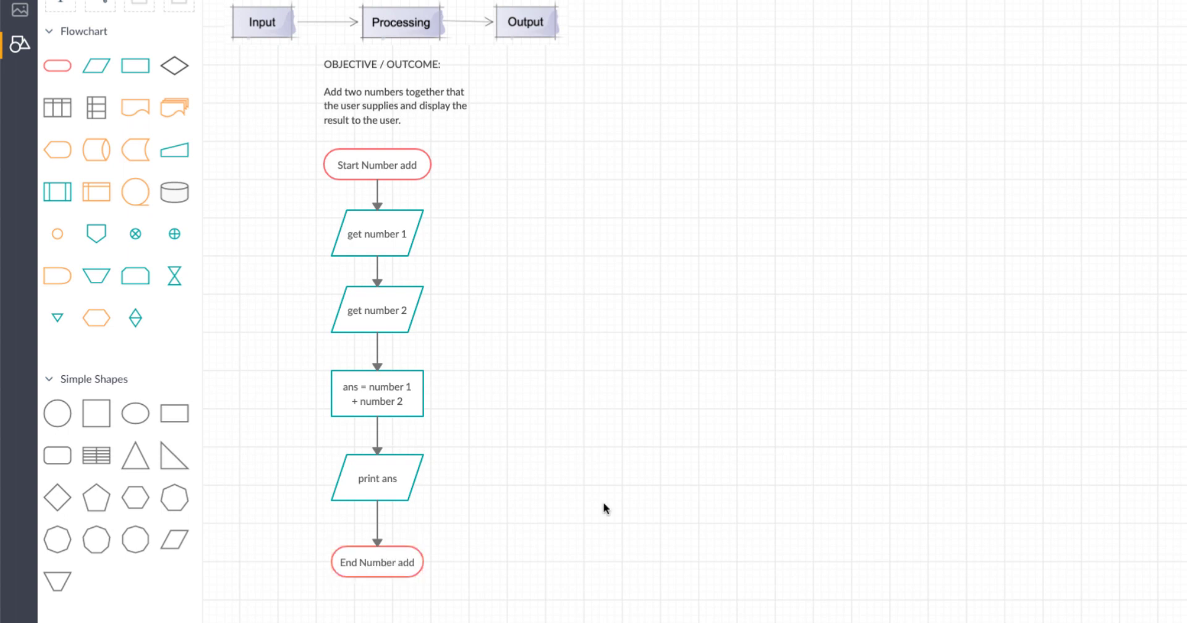